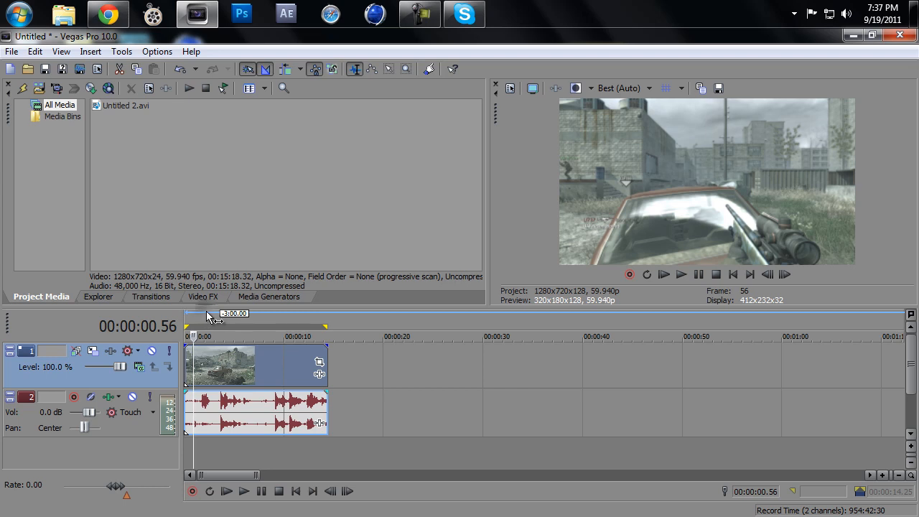
Step: Scrub through the gameplay clip on the timeline to review its footage at several points
{"action": "left_click", "coordinate": [206, 320]}
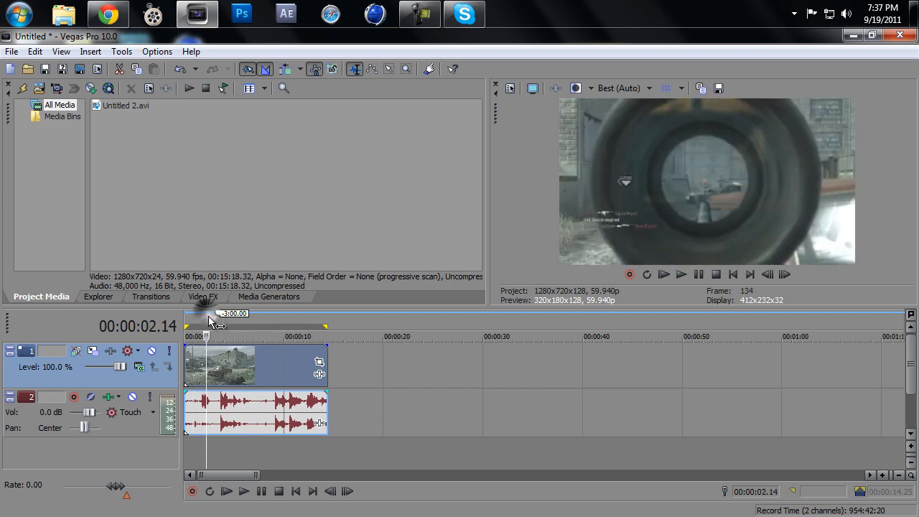
{"action": "left_click", "coordinate": [263, 324]}
{"action": "left_click", "coordinate": [276, 323]}
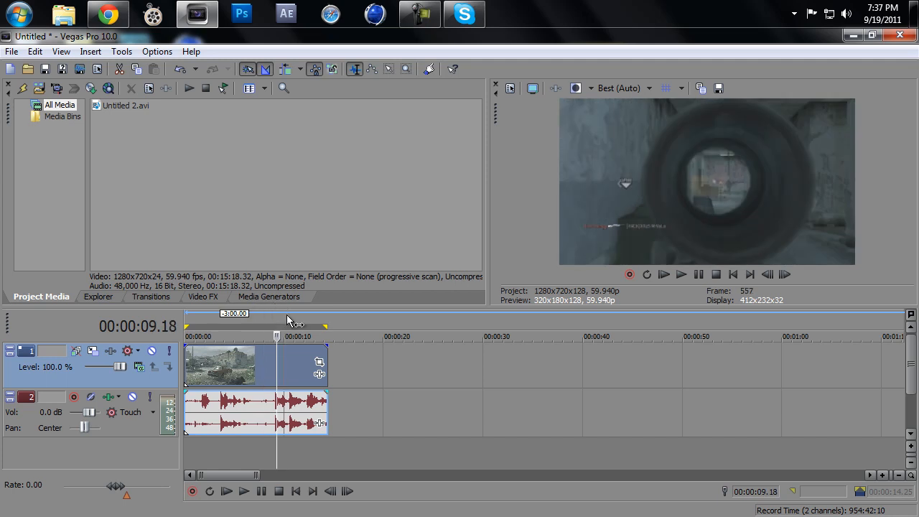
{"action": "left_click", "coordinate": [293, 321]}
{"action": "left_click", "coordinate": [266, 322]}
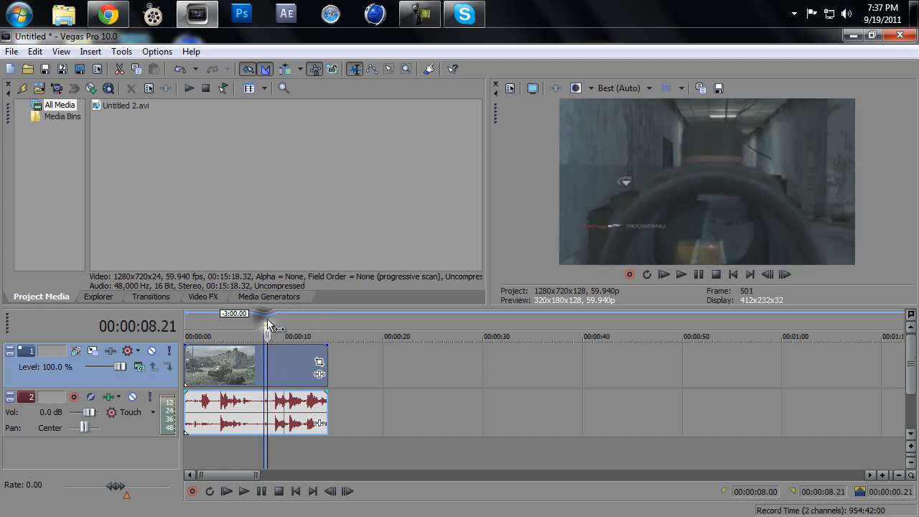
{"action": "left_click", "coordinate": [223, 318]}
{"action": "left_click", "coordinate": [268, 324]}
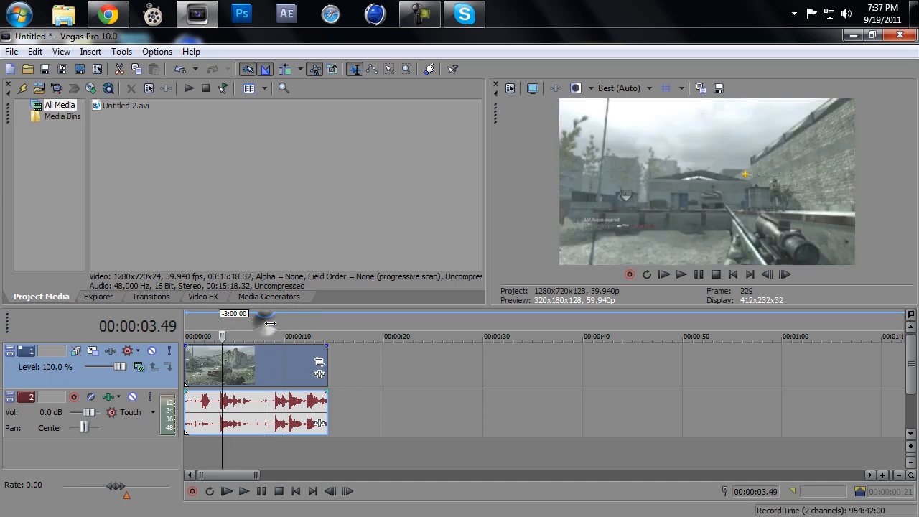
{"action": "mouse_move", "coordinate": [270, 325]}
{"action": "left_mouse_down"}
{"action": "mouse_move", "coordinate": [327, 327]}
{"action": "mouse_move", "coordinate": [188, 327]}
{"action": "left_mouse_up"}
{"action": "left_click", "coordinate": [201, 333]}
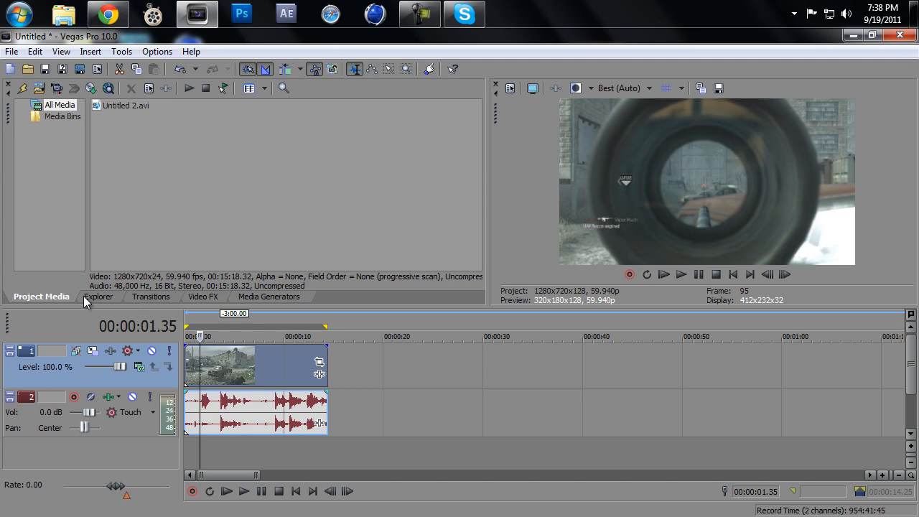
{"action": "left_click", "coordinate": [81, 70]}
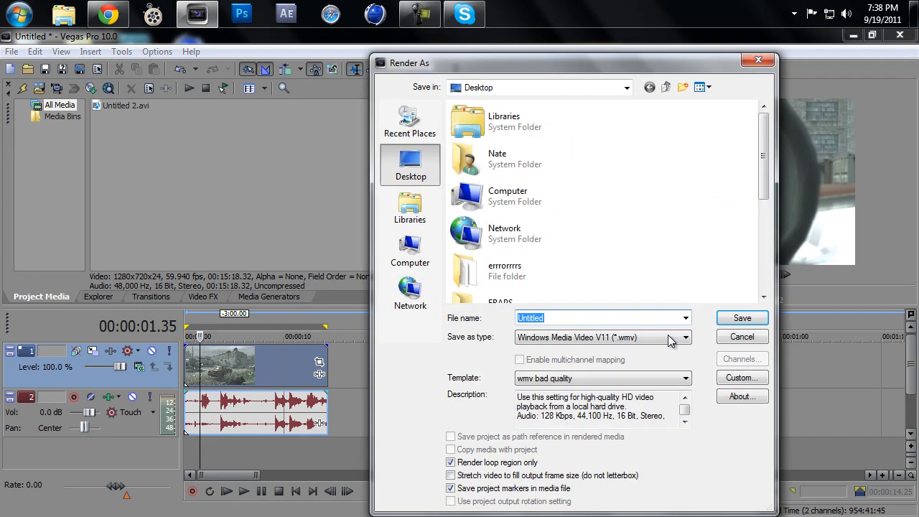
{"action": "left_click", "coordinate": [619, 342]}
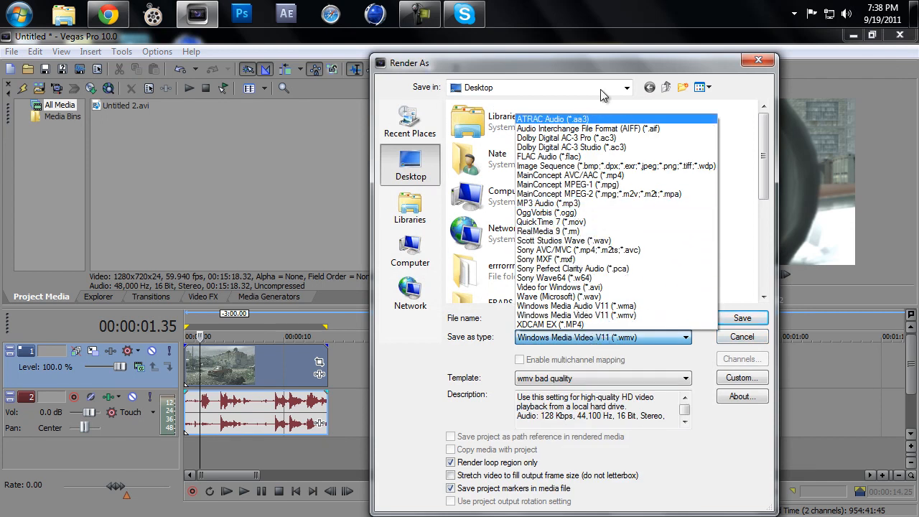
{"action": "left_click", "coordinate": [758, 59]}
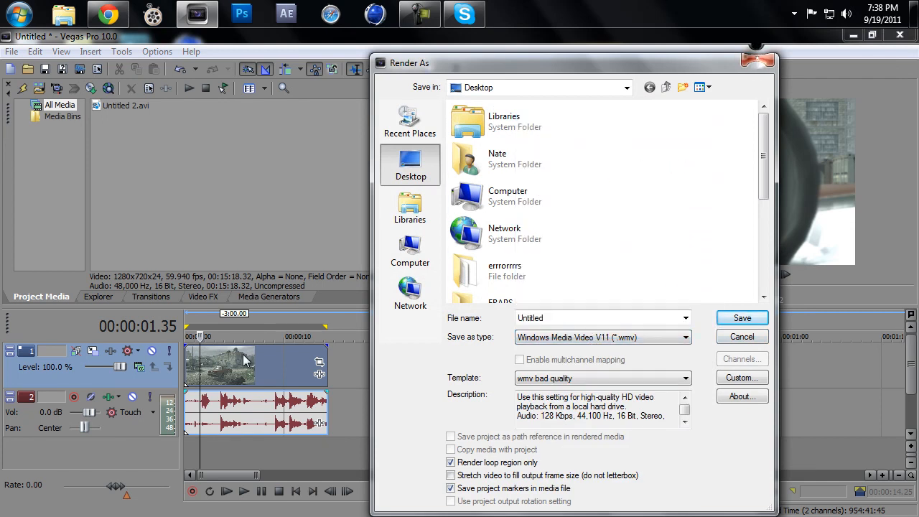
{"action": "left_click", "coordinate": [758, 61]}
Step: Play the clip from its beginning, skip ahead to its final seconds, and return near the start
{"action": "left_click_drag", "start_coordinate": [201, 324], "coordinate": [186, 324]}
{"action": "key", "text": "space"}
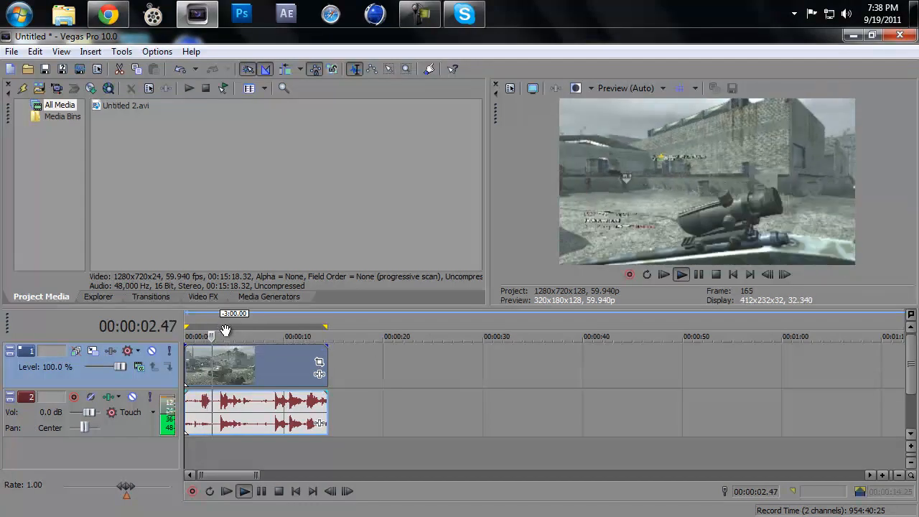
{"action": "left_click", "coordinate": [288, 321]}
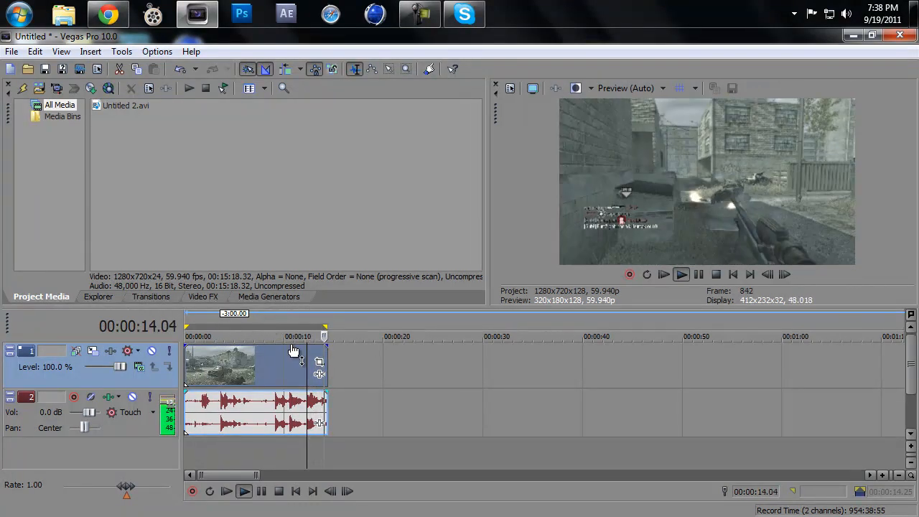
{"action": "left_click", "coordinate": [191, 325]}
{"action": "key", "text": "space"}
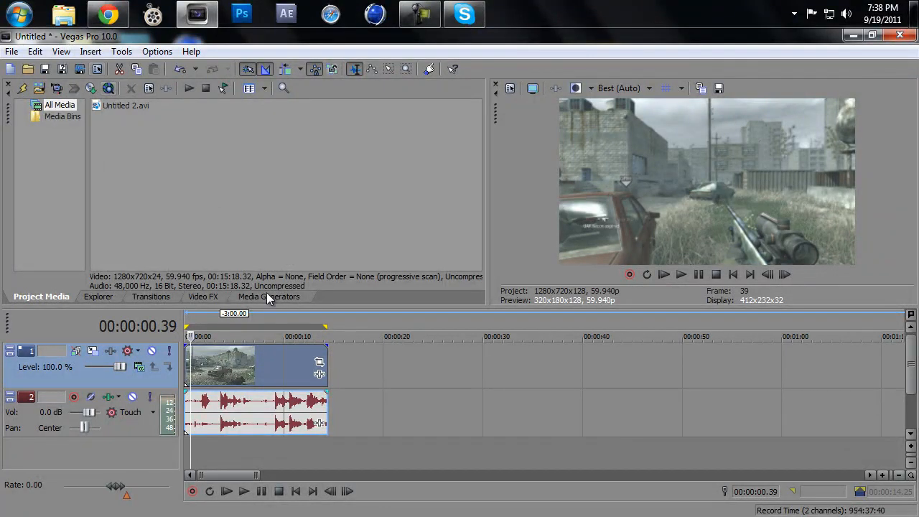
Step: Set up a render of the project as Sony AVC/MVC with the High Quality template
{"action": "left_click", "coordinate": [80, 69]}
{"action": "left_click", "coordinate": [638, 335]}
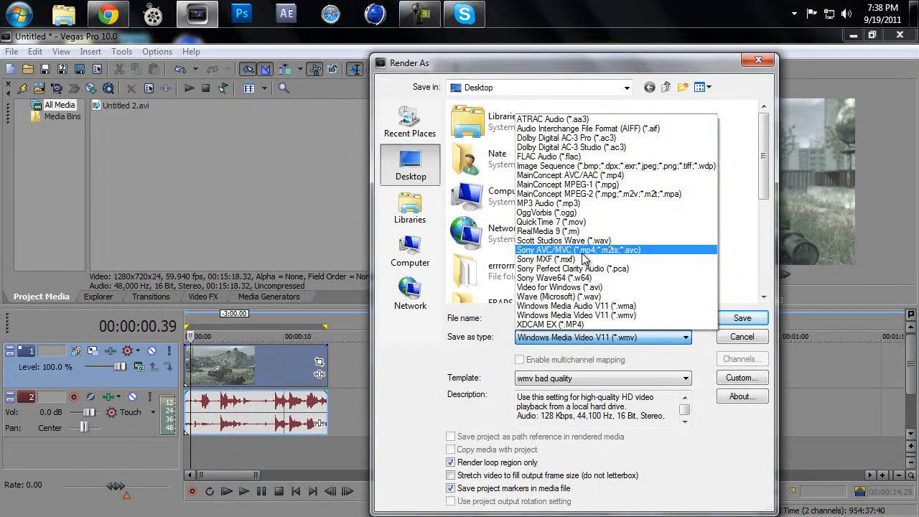
{"action": "left_click", "coordinate": [583, 251]}
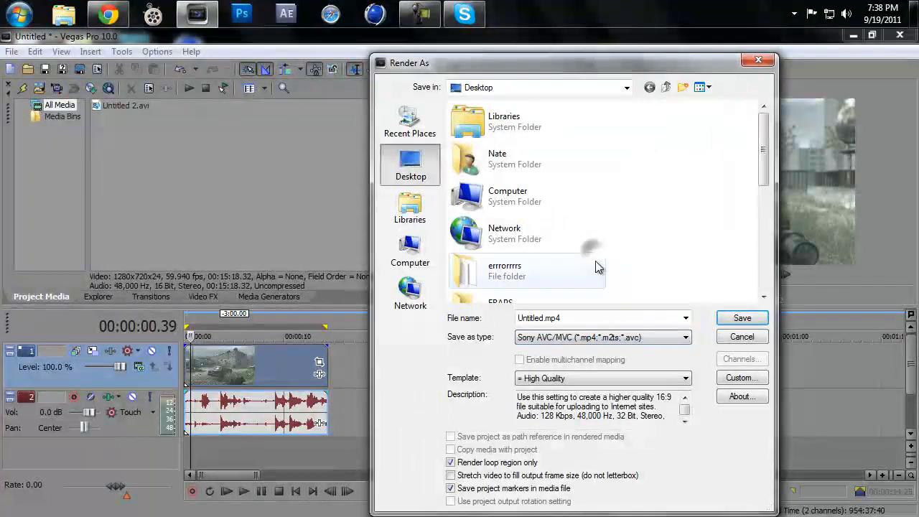
{"action": "left_click", "coordinate": [618, 378]}
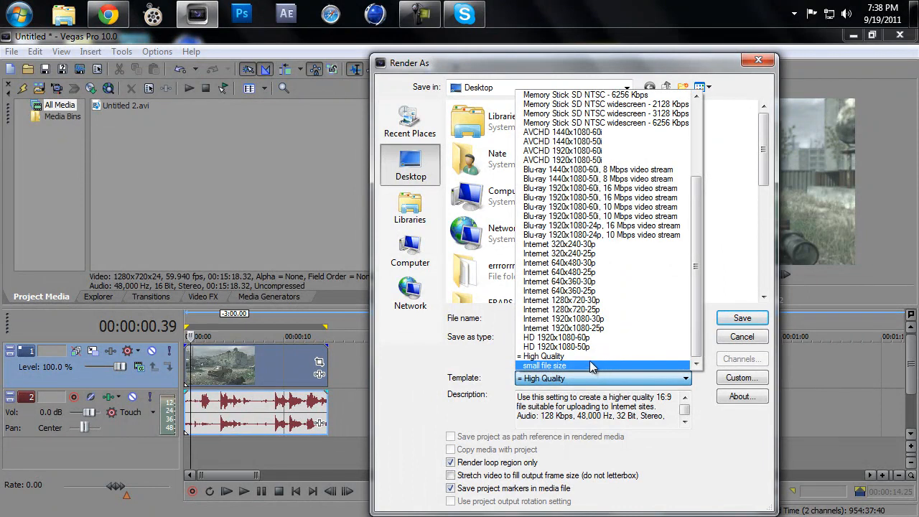
{"action": "left_click", "coordinate": [585, 356]}
{"action": "left_click", "coordinate": [686, 379]}
{"action": "left_click", "coordinate": [686, 378]}
{"action": "left_click", "coordinate": [659, 381]}
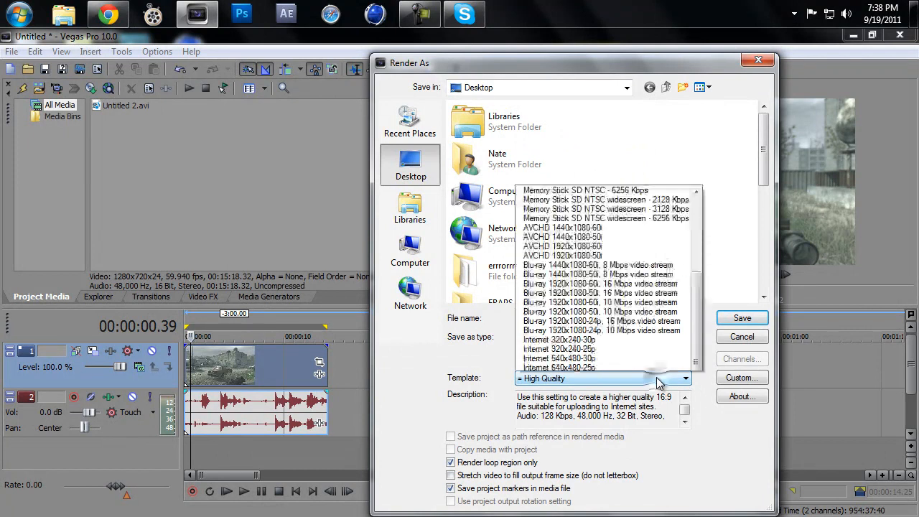
{"action": "left_click", "coordinate": [622, 383]}
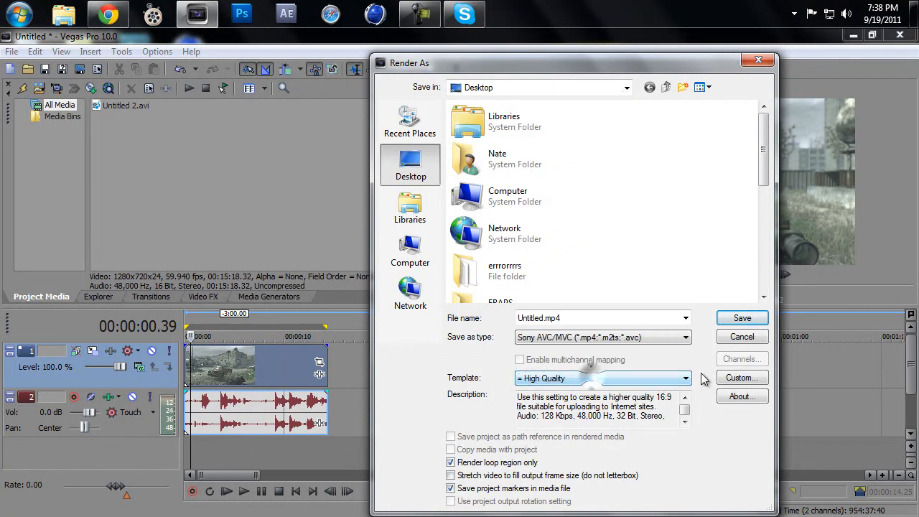
Step: Open the template's custom settings and keep video included with AVC as the video format
{"action": "left_click", "coordinate": [740, 377]}
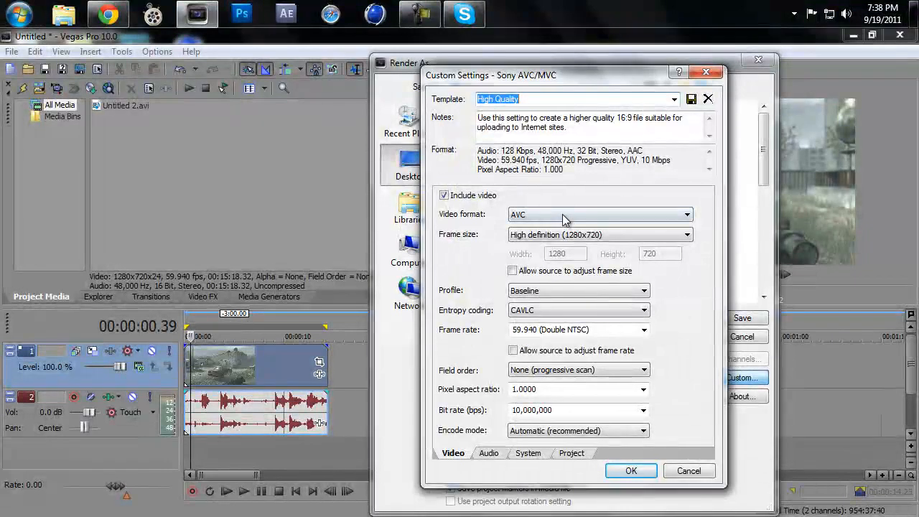
{"action": "left_click", "coordinate": [564, 215]}
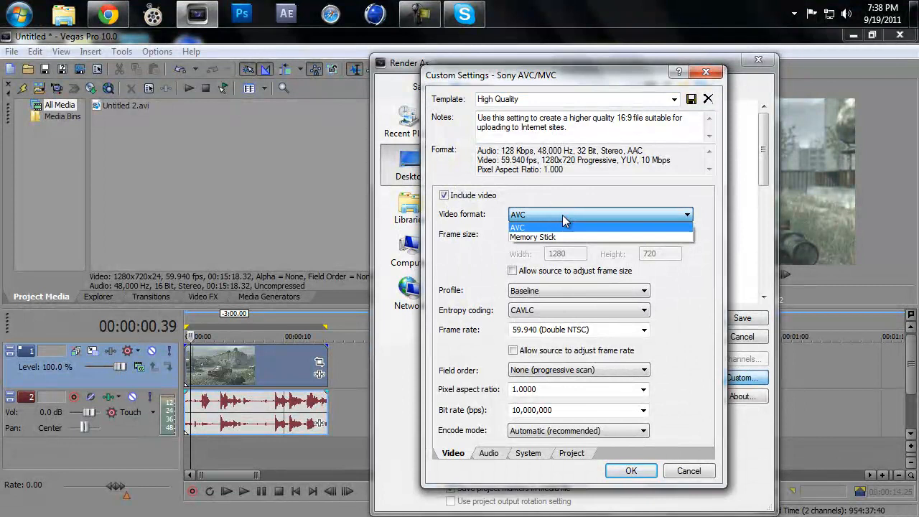
{"action": "left_click", "coordinate": [562, 214]}
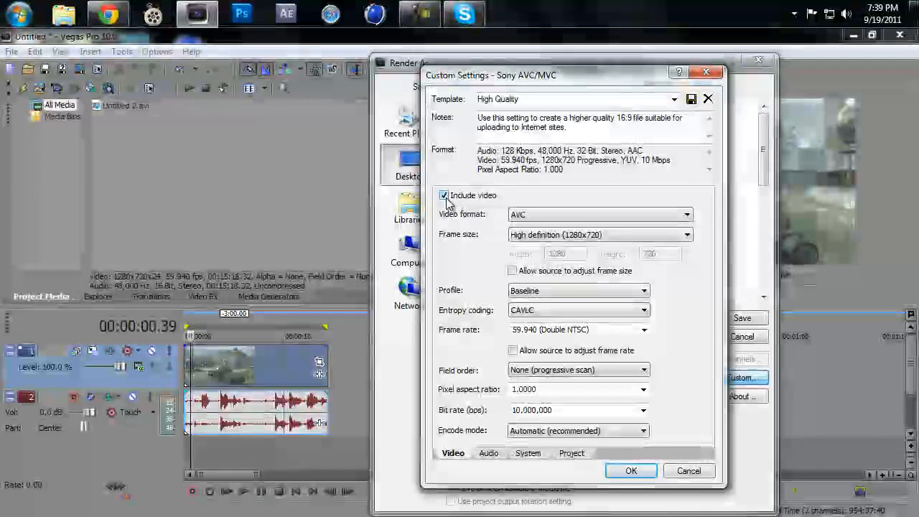
{"action": "left_click", "coordinate": [444, 195]}
{"action": "left_click", "coordinate": [444, 196]}
Step: Set the frame size to High definition (1280x720) and leave source frame-size adjustment disabled
{"action": "left_click", "coordinate": [573, 235]}
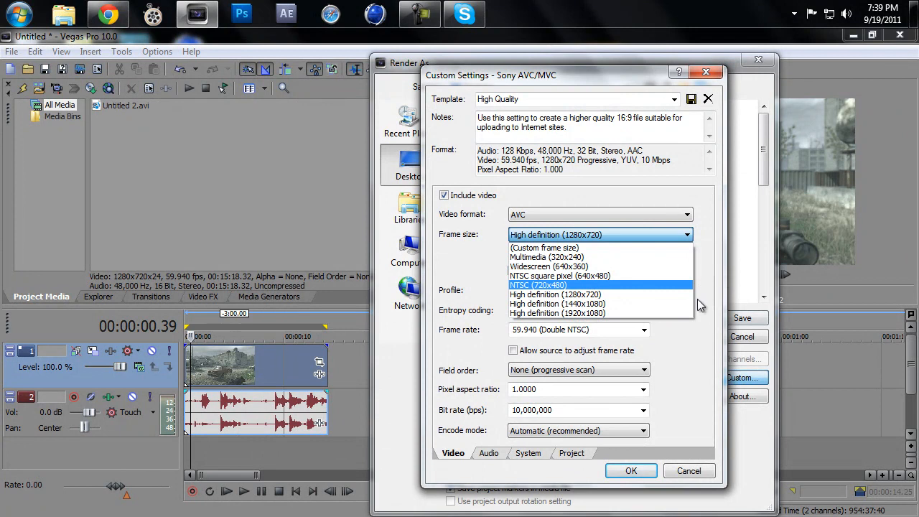
{"action": "left_click", "coordinate": [626, 294]}
{"action": "left_click", "coordinate": [585, 235]}
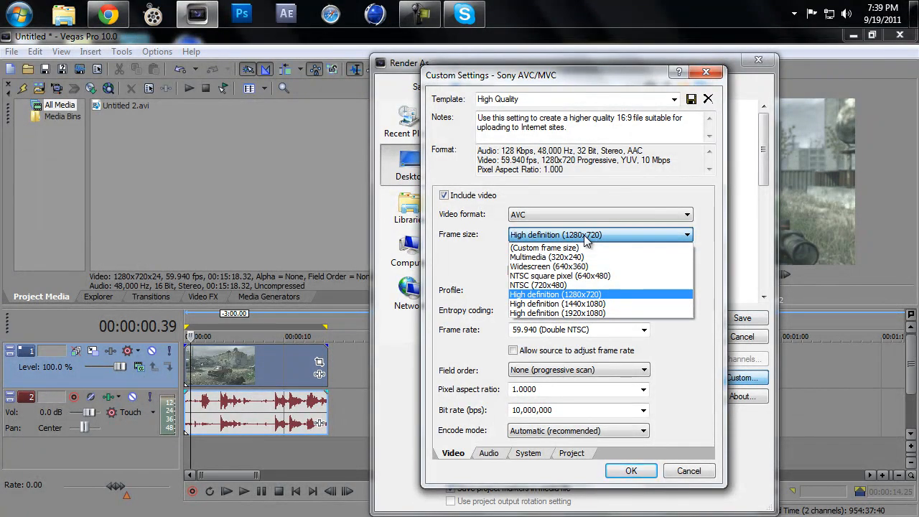
{"action": "left_click", "coordinate": [585, 237]}
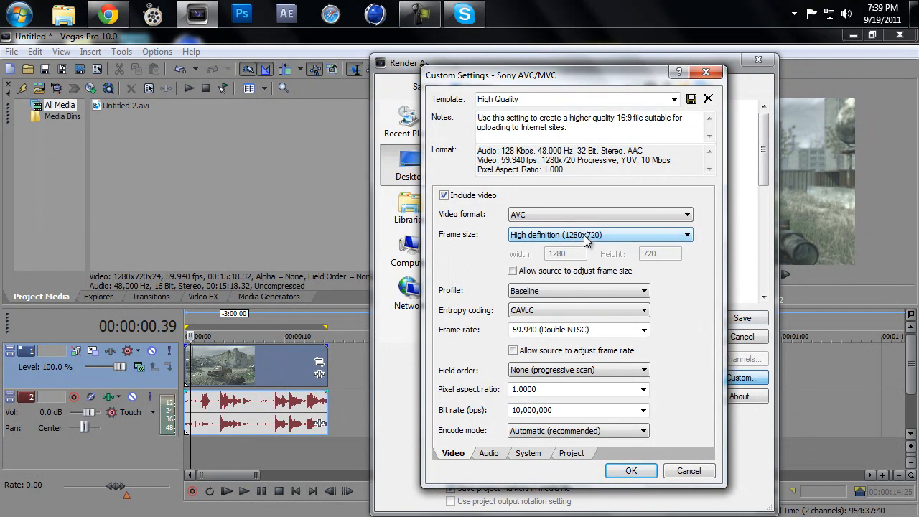
{"action": "left_click", "coordinate": [585, 235]}
{"action": "left_click", "coordinate": [585, 236]}
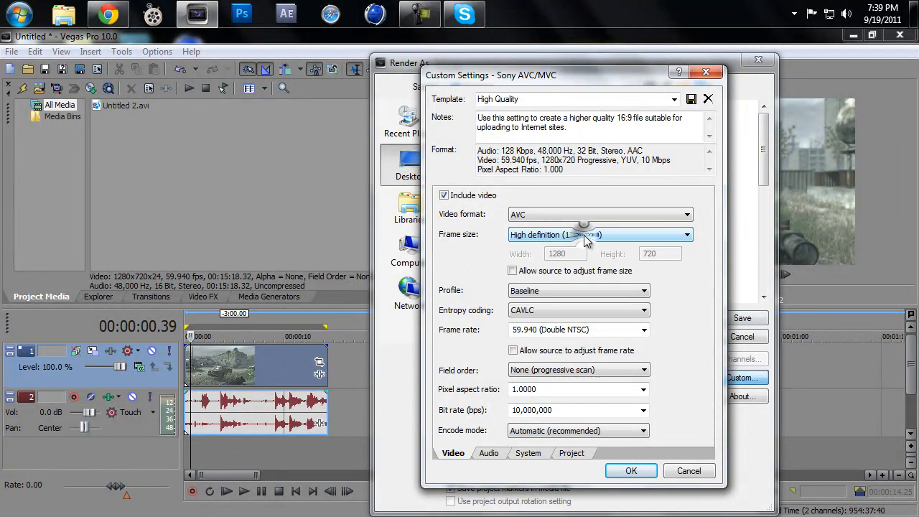
{"action": "left_click", "coordinate": [566, 273]}
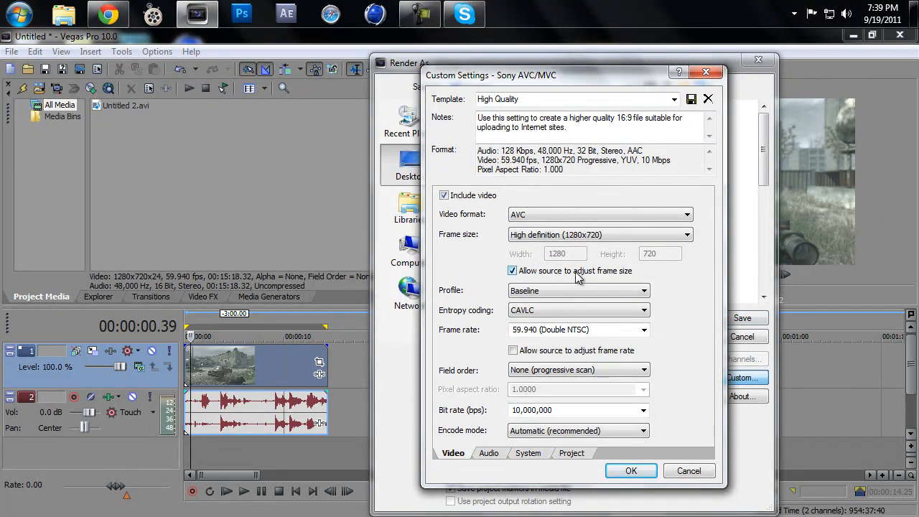
{"action": "left_click", "coordinate": [512, 272]}
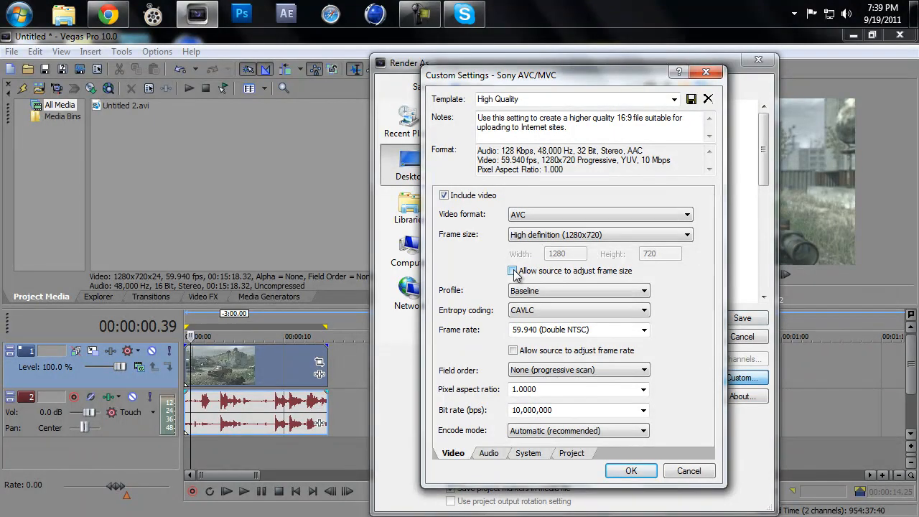
Step: Try the Main profile for the video encoding, and set the profile back to Baseline
{"action": "left_click", "coordinate": [530, 290]}
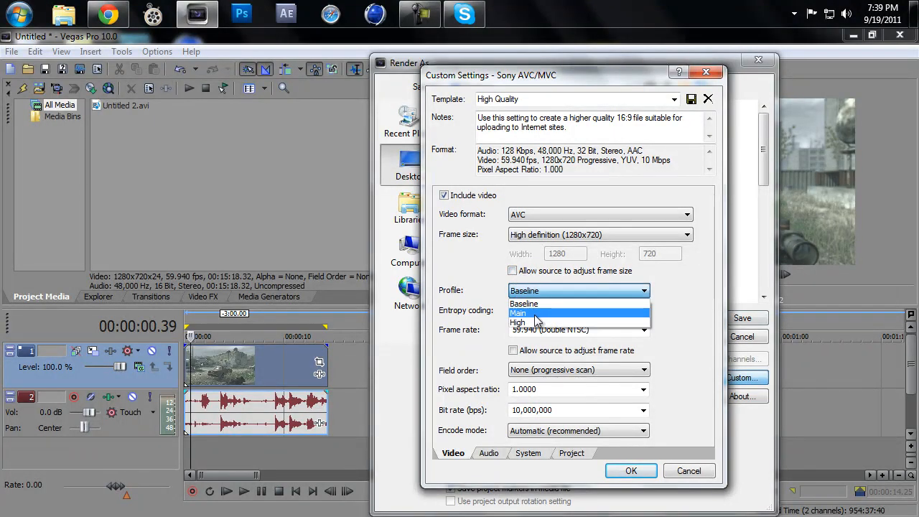
{"action": "left_click", "coordinate": [531, 313]}
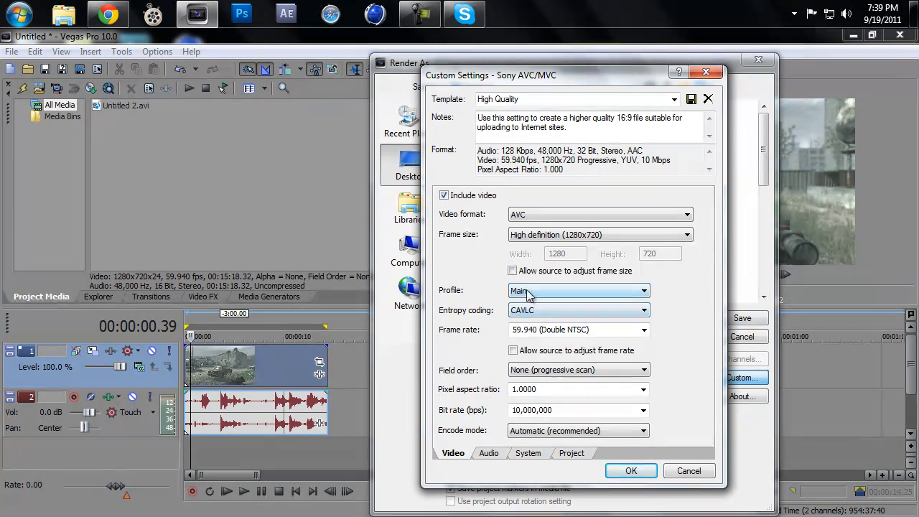
{"action": "left_click", "coordinate": [528, 294]}
{"action": "left_click", "coordinate": [524, 302]}
Step: Choose CAVLC as the entropy coding for the video
{"action": "left_click", "coordinate": [532, 314]}
{"action": "left_click", "coordinate": [533, 314]}
{"action": "left_click", "coordinate": [533, 314]}
{"action": "left_click", "coordinate": [533, 314]}
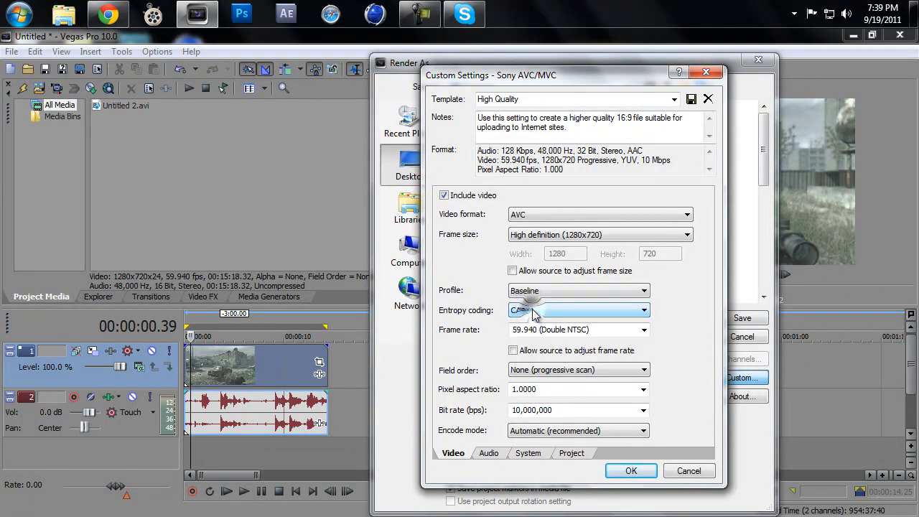
{"action": "left_click", "coordinate": [532, 313]}
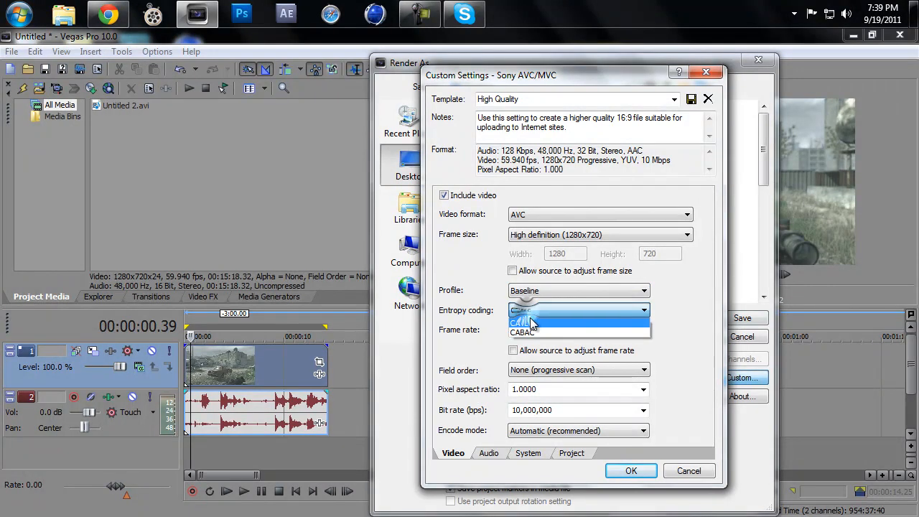
{"action": "left_click", "coordinate": [530, 322]}
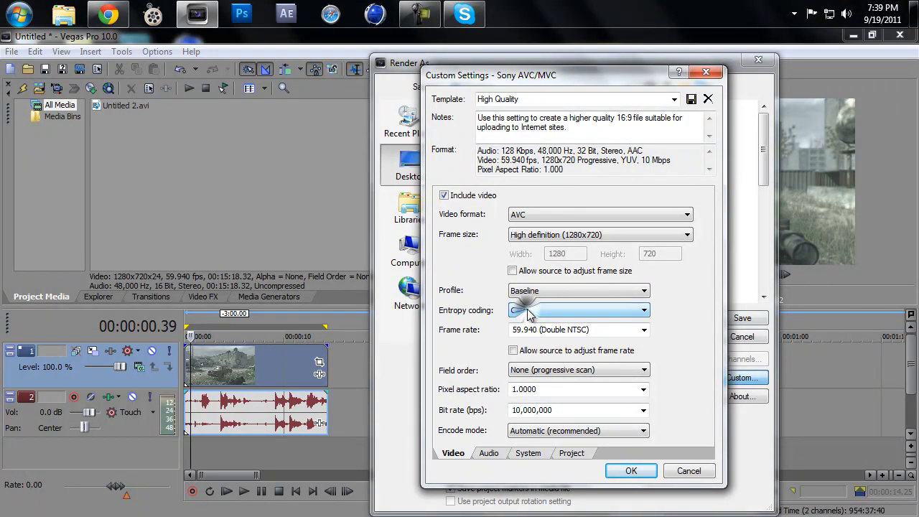
Step: Choose 59.940 (Double NTSC) as the frame rate of the rendered video
{"action": "left_click", "coordinate": [596, 329]}
{"action": "left_click", "coordinate": [644, 330]}
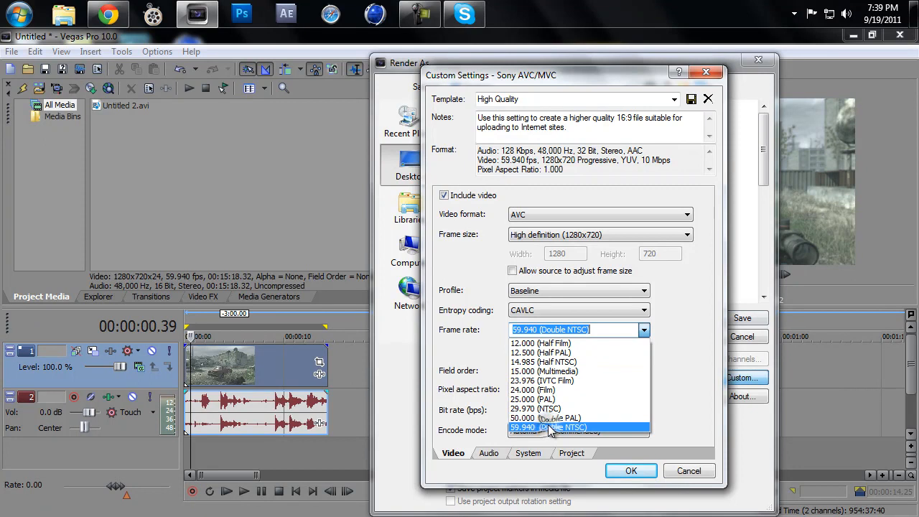
{"action": "left_click", "coordinate": [548, 428]}
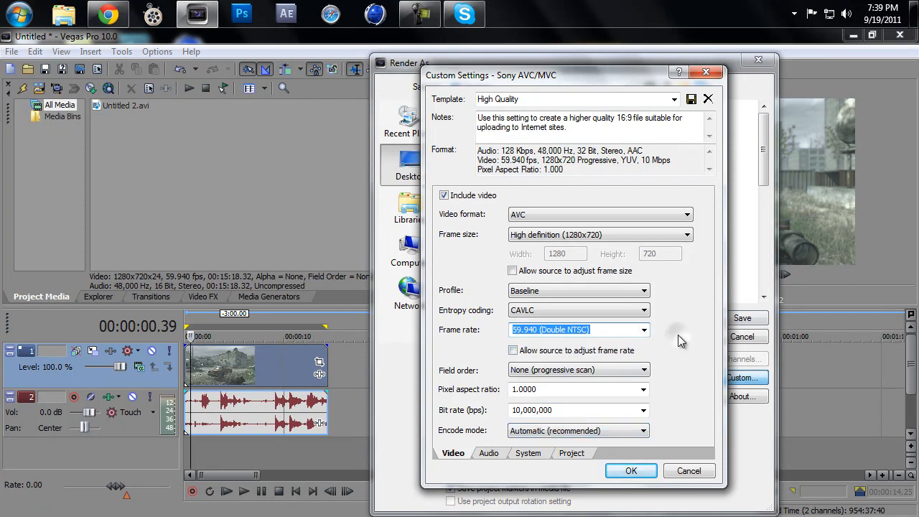
Step: Keep the field order at None (progressive scan) and the pixel aspect ratio at 1.0000
{"action": "left_click", "coordinate": [615, 369]}
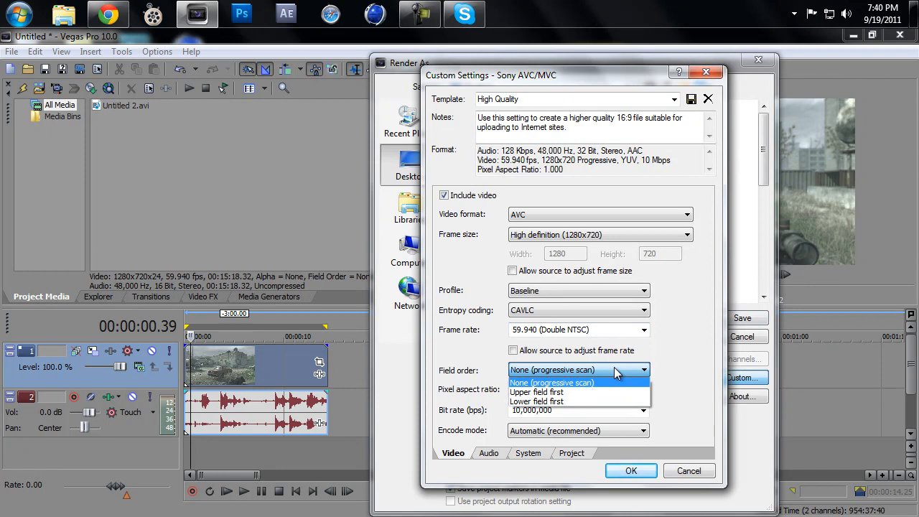
{"action": "left_click", "coordinate": [616, 372]}
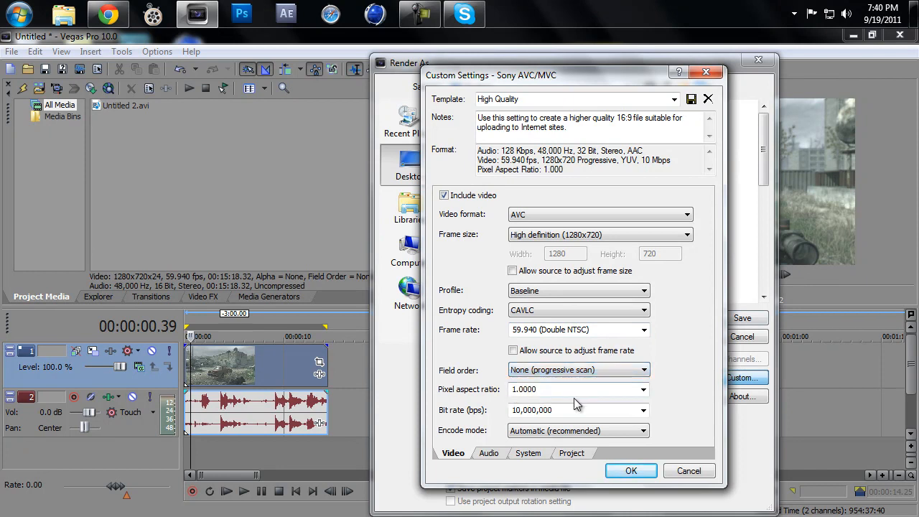
{"action": "left_click", "coordinate": [643, 390]}
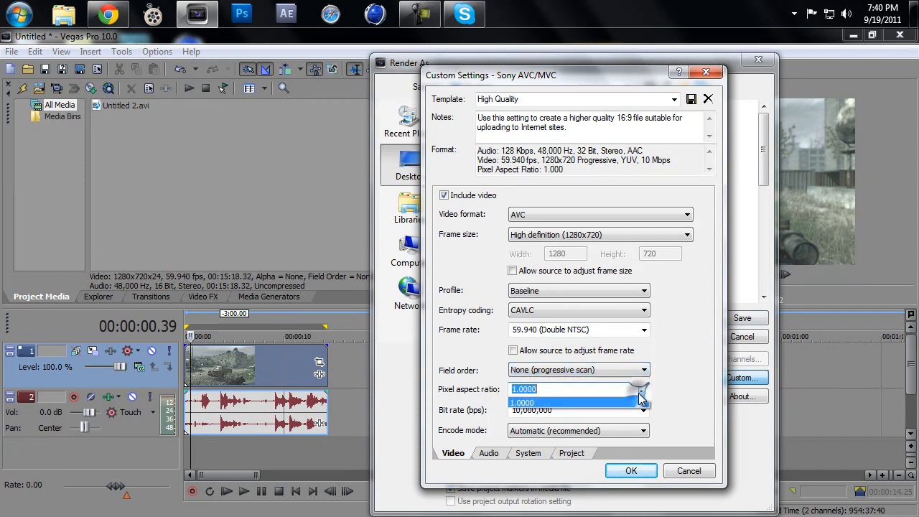
{"action": "left_click", "coordinate": [642, 399]}
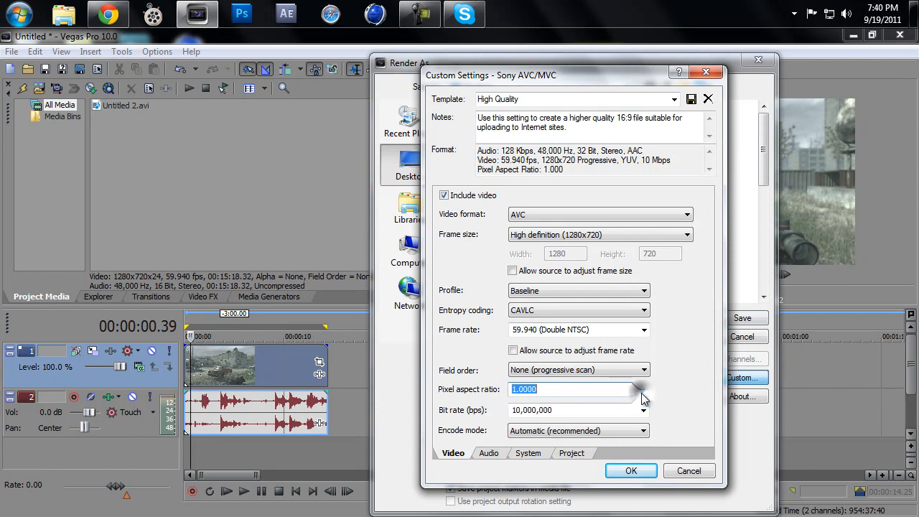
Step: Keep the video bit rate at 10,000,000 bps and the encode mode at Automatic (recommended)
{"action": "left_click", "coordinate": [642, 410]}
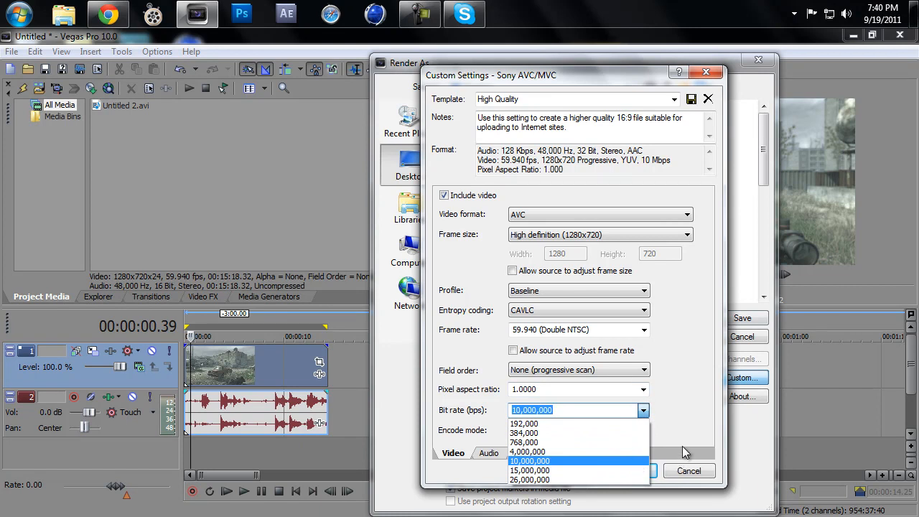
{"action": "left_click", "coordinate": [683, 451]}
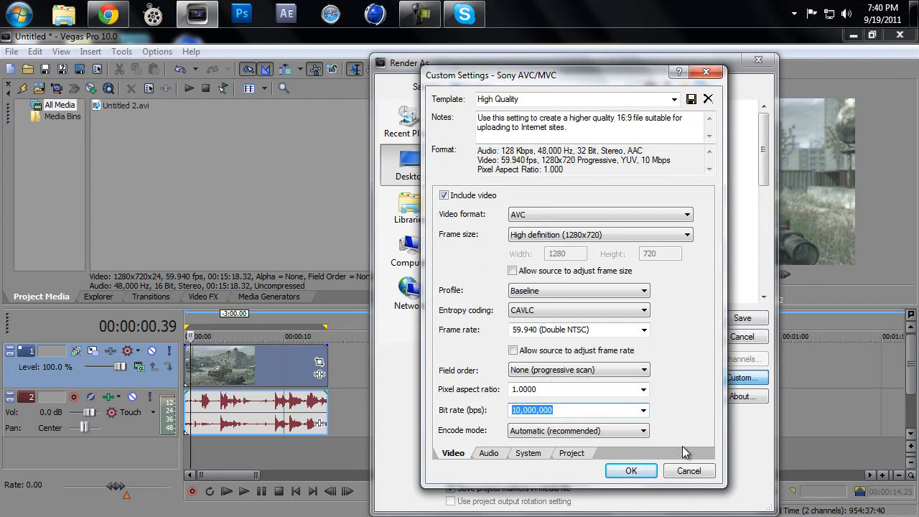
{"action": "left_click", "coordinate": [643, 410]}
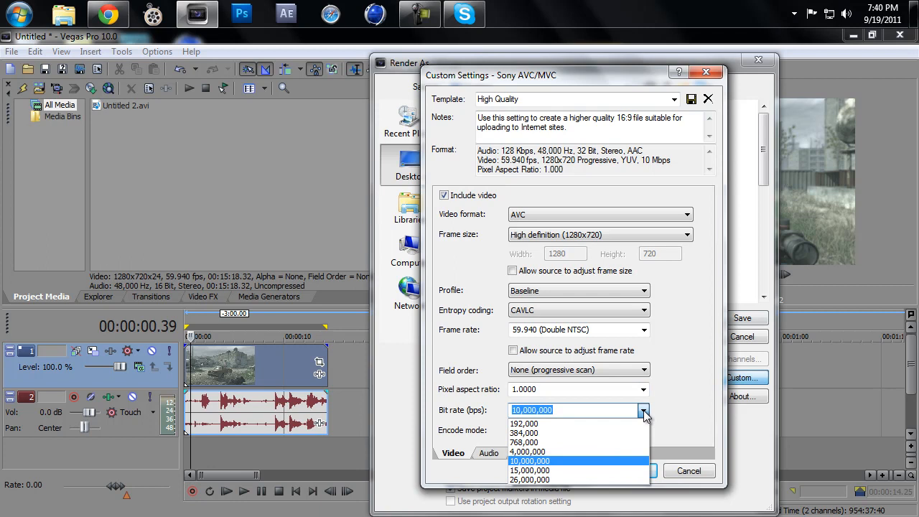
{"action": "left_click", "coordinate": [644, 411]}
{"action": "left_click", "coordinate": [645, 411]}
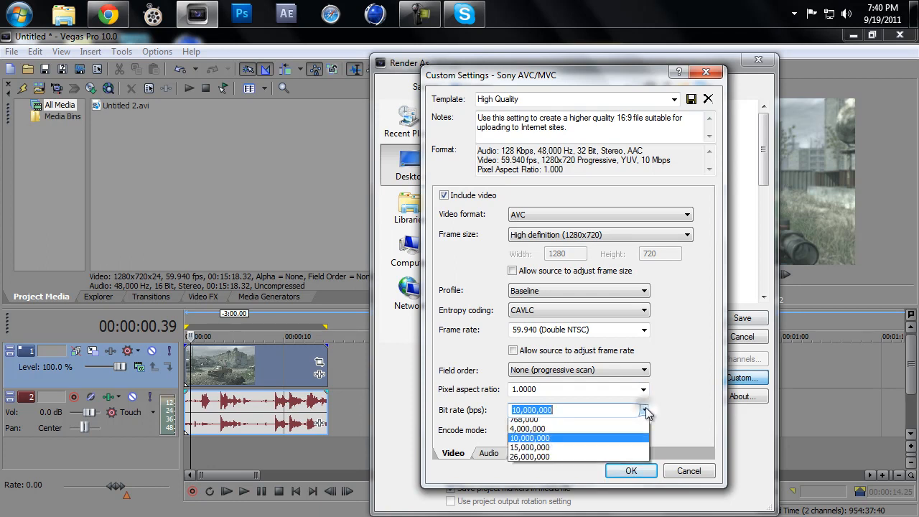
{"action": "left_click", "coordinate": [646, 410]}
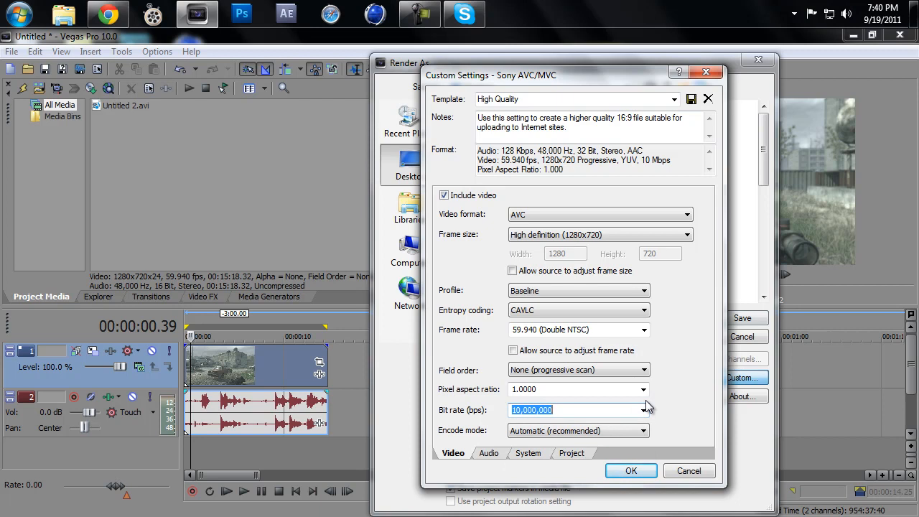
{"action": "left_click", "coordinate": [646, 408]}
{"action": "left_click", "coordinate": [642, 405]}
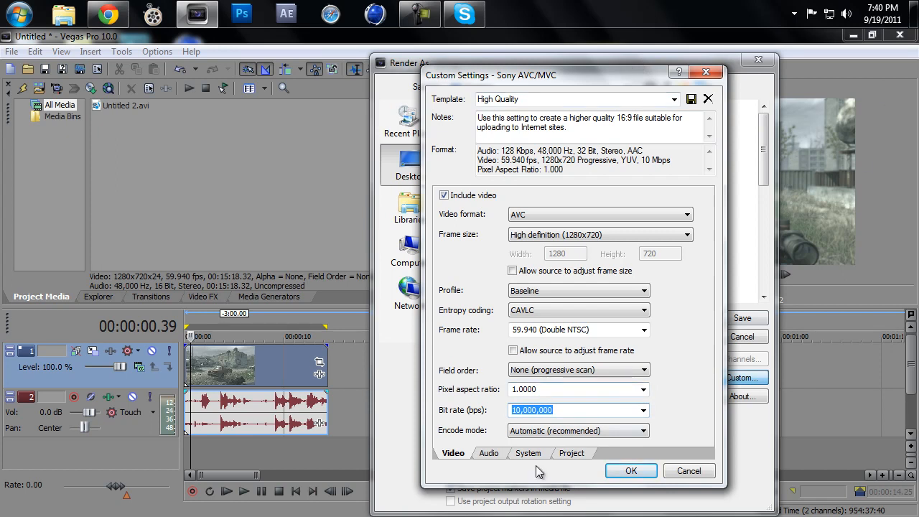
{"action": "left_click", "coordinate": [529, 432]}
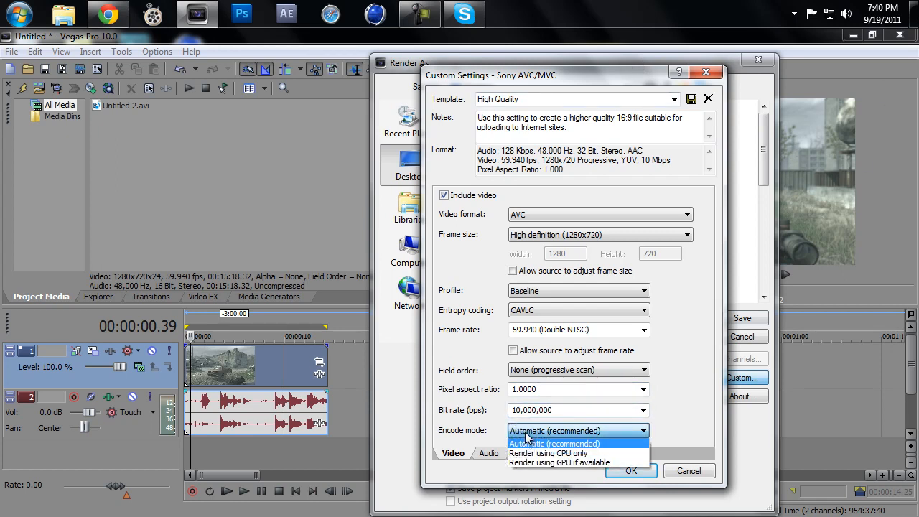
{"action": "left_click", "coordinate": [526, 435]}
Step: Keep the AAC audio at a 48,000 Hz sample rate, 128,000 bps bit rate and Stereo coding mode
{"action": "left_click", "coordinate": [489, 453]}
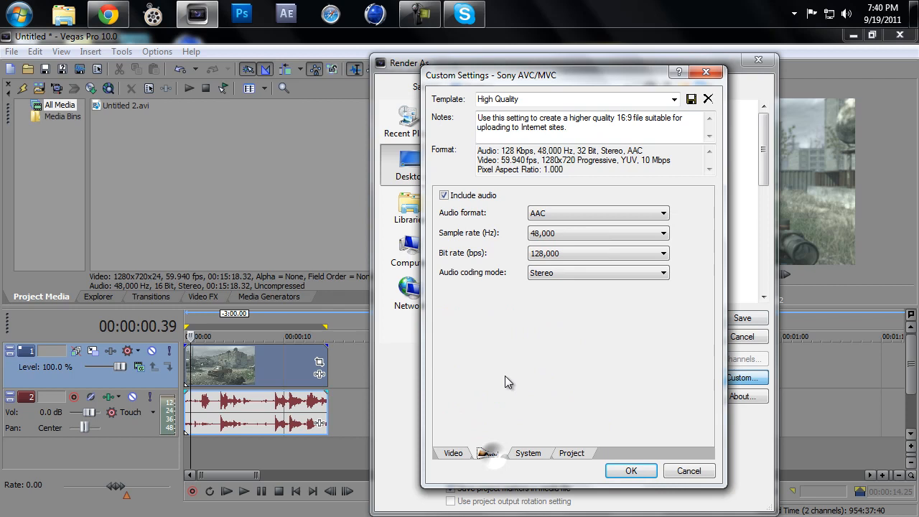
{"action": "left_click", "coordinate": [532, 234]}
{"action": "left_click", "coordinate": [578, 311]}
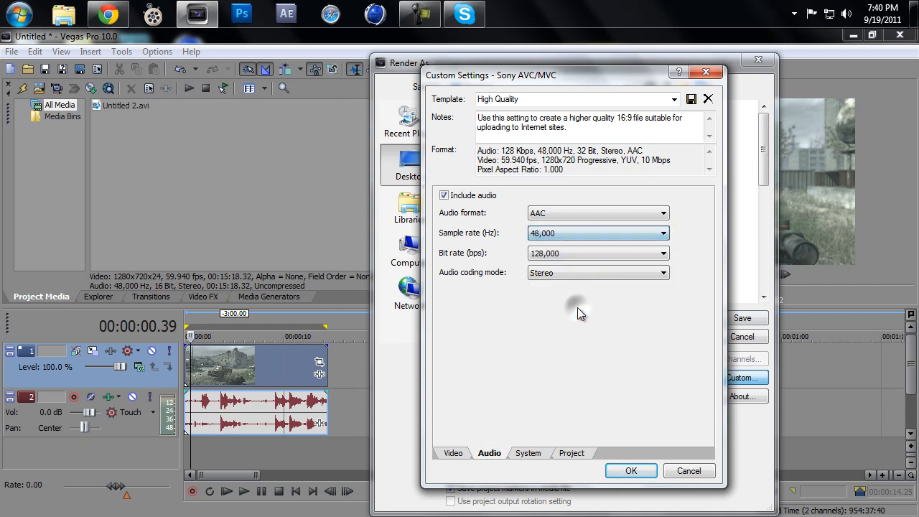
{"action": "left_click", "coordinate": [582, 253]}
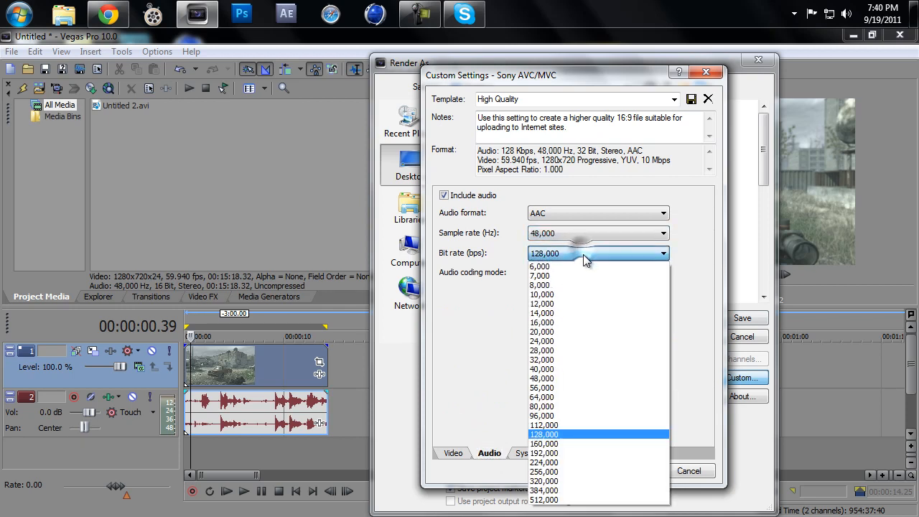
{"action": "left_click", "coordinate": [583, 431]}
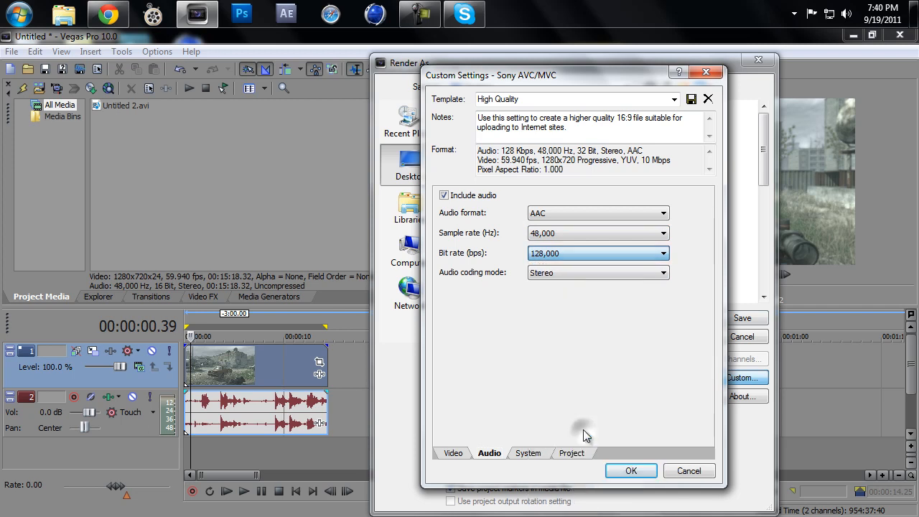
{"action": "left_click", "coordinate": [544, 272]}
{"action": "left_click", "coordinate": [546, 282]}
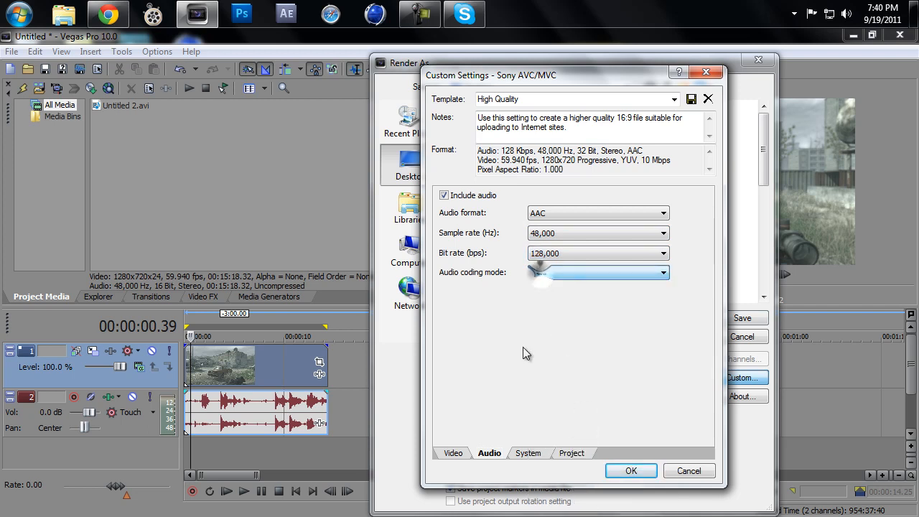
Step: Choose MP4 file format (.mp4) as the system format of the render
{"action": "left_click", "coordinate": [526, 453]}
{"action": "left_click", "coordinate": [553, 202]}
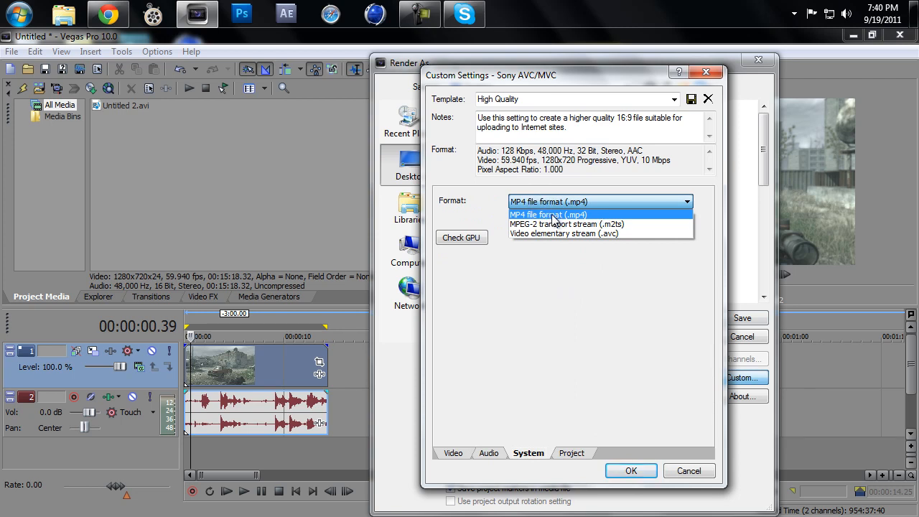
{"action": "left_click", "coordinate": [553, 215]}
Step: Set the video rendering quality to Best and leave the stereoscopic 3D mode on (Use Project Settings)
{"action": "left_click", "coordinate": [573, 453]}
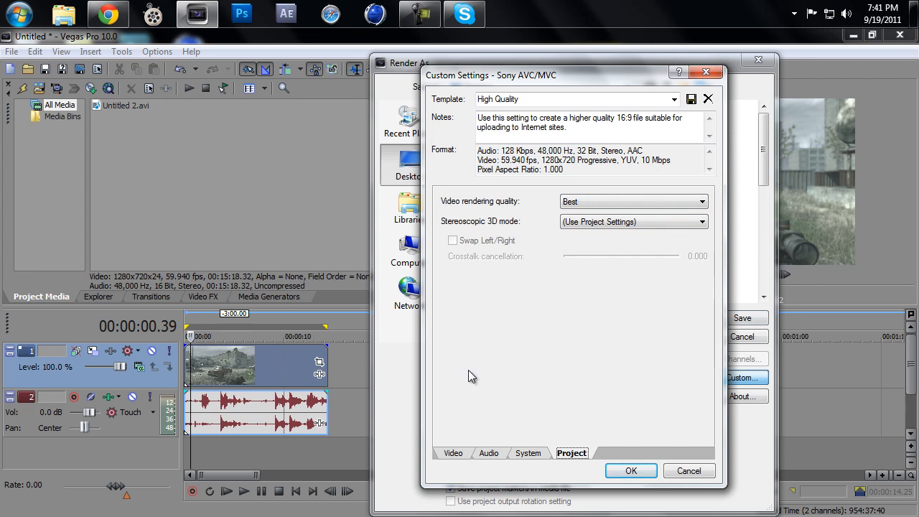
{"action": "left_click", "coordinate": [459, 453]}
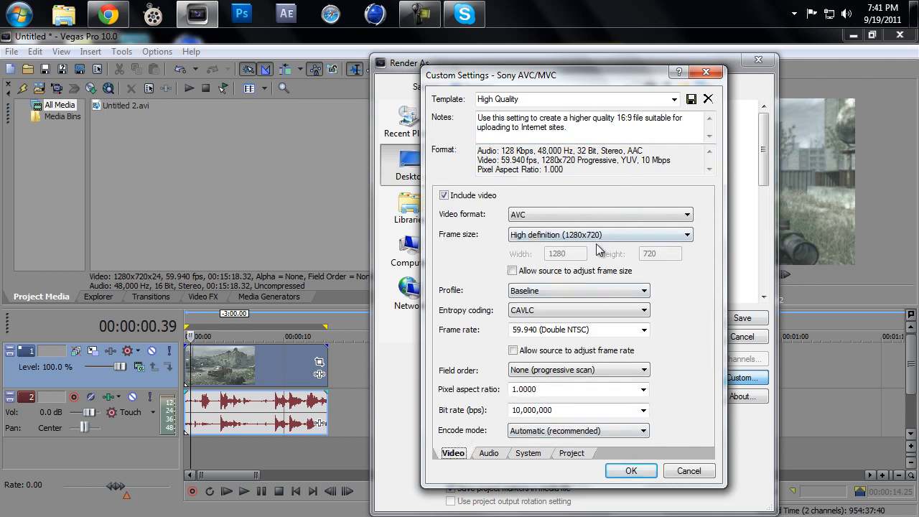
{"action": "left_click", "coordinate": [566, 453]}
{"action": "left_click", "coordinate": [574, 201]}
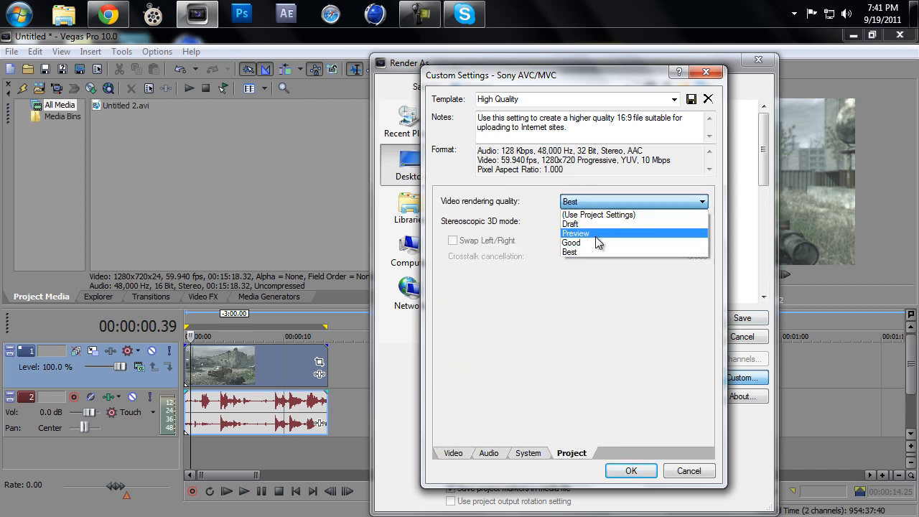
{"action": "left_click", "coordinate": [604, 243]}
{"action": "left_click", "coordinate": [591, 201]}
{"action": "left_click", "coordinate": [592, 215]}
{"action": "left_click", "coordinate": [593, 205]}
{"action": "left_click", "coordinate": [598, 250]}
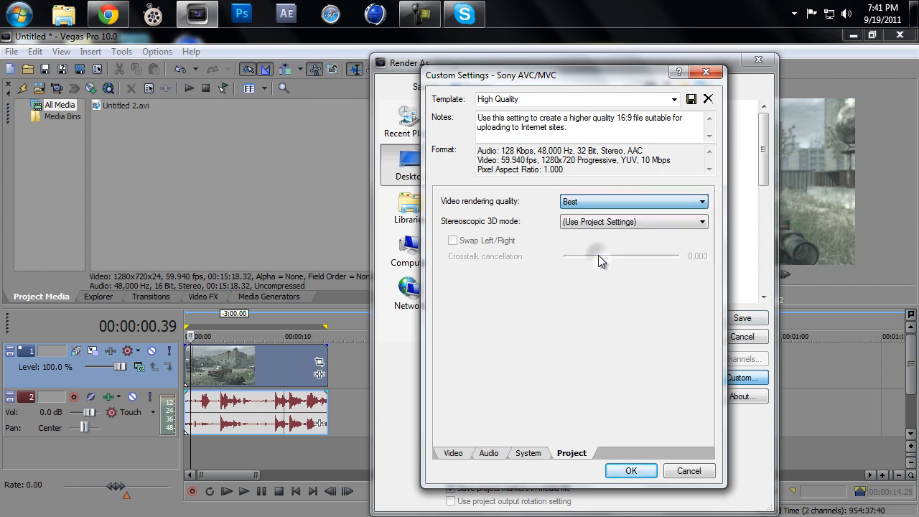
{"action": "left_click", "coordinate": [589, 218]}
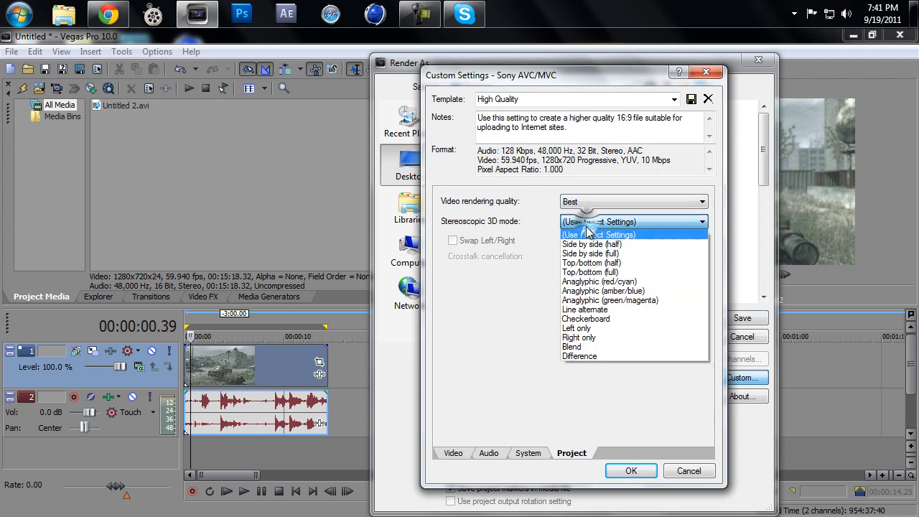
{"action": "left_click", "coordinate": [587, 222]}
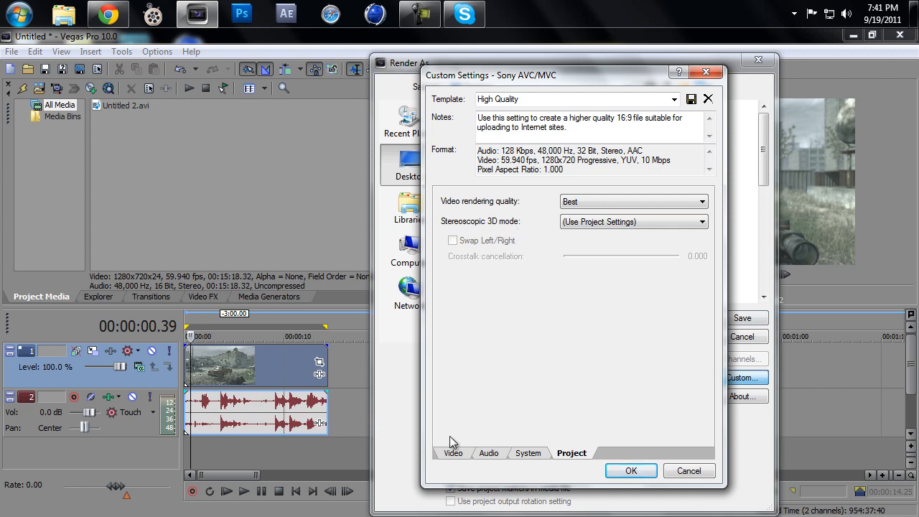
Step: Accept the High Quality custom settings, look through the desktop's files, and leave the Render As dialog without rendering
{"action": "left_click", "coordinate": [454, 455]}
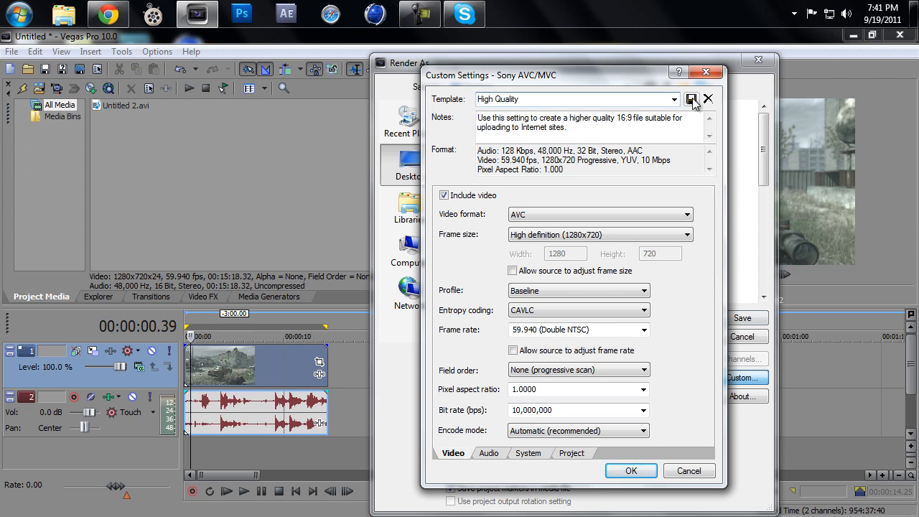
{"action": "left_click", "coordinate": [630, 471]}
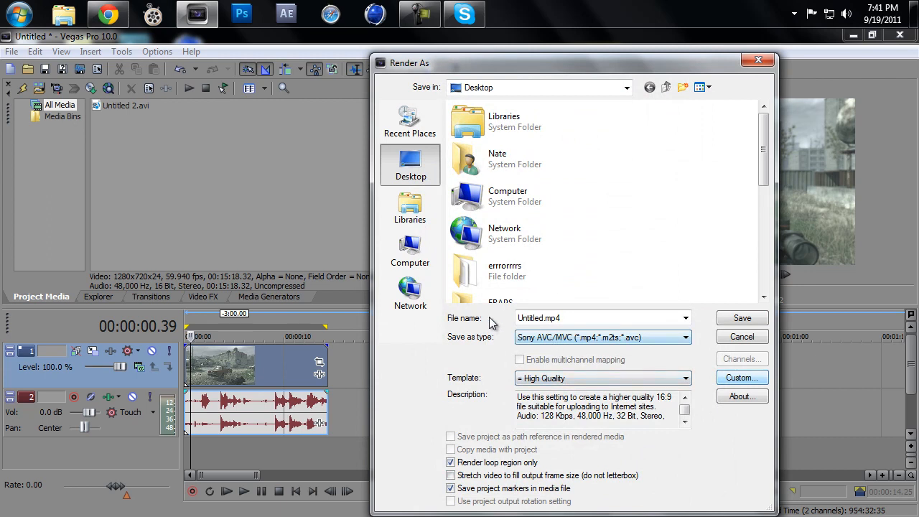
{"action": "left_click_drag", "start_coordinate": [763, 151], "coordinate": [762, 267]}
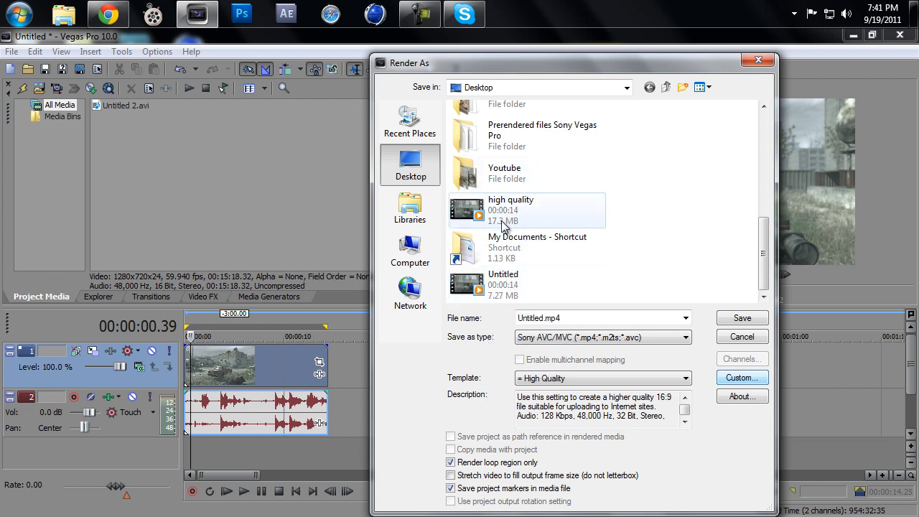
{"action": "left_click", "coordinate": [740, 337]}
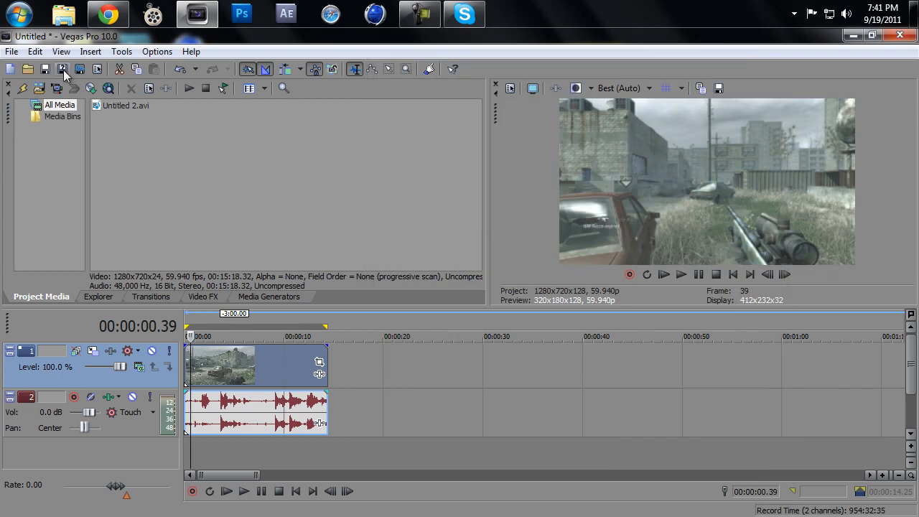
Step: Start a new Sony AVC/MVC render with the small file size template and open its custom settings
{"action": "left_click", "coordinate": [61, 69]}
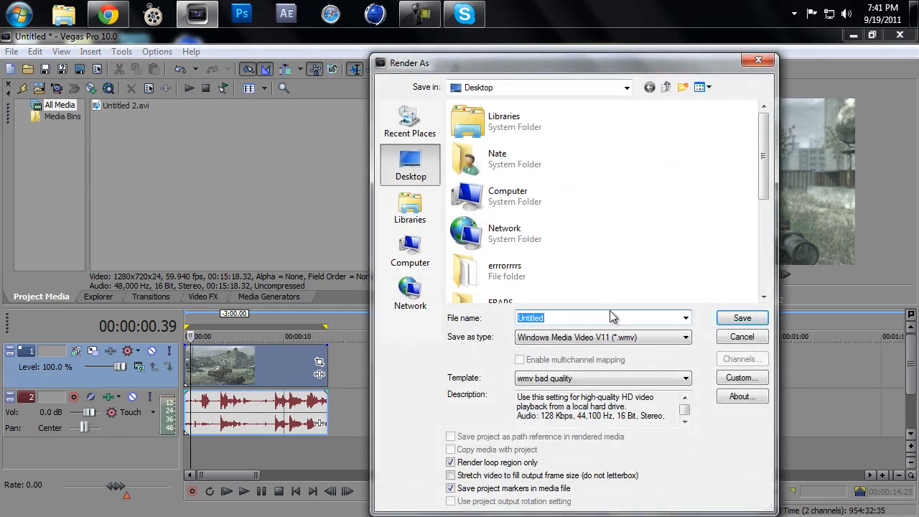
{"action": "left_click", "coordinate": [594, 336]}
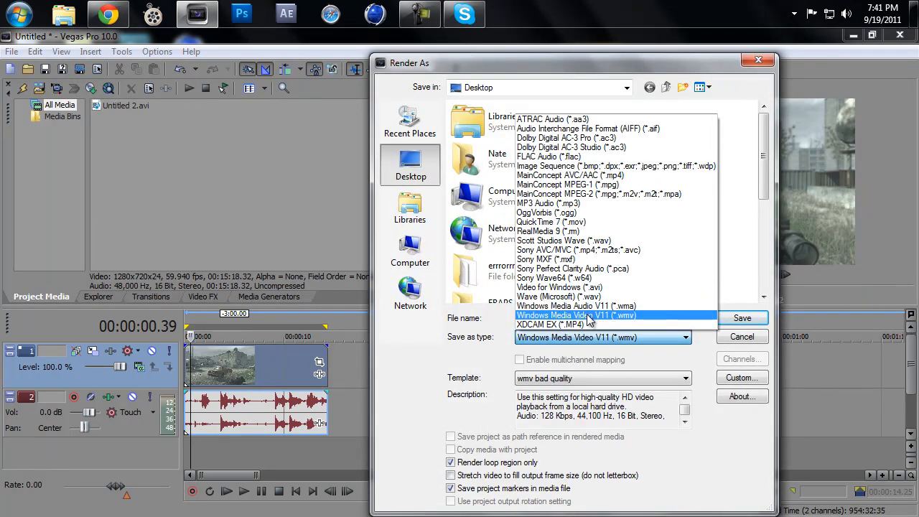
{"action": "left_click", "coordinate": [570, 249]}
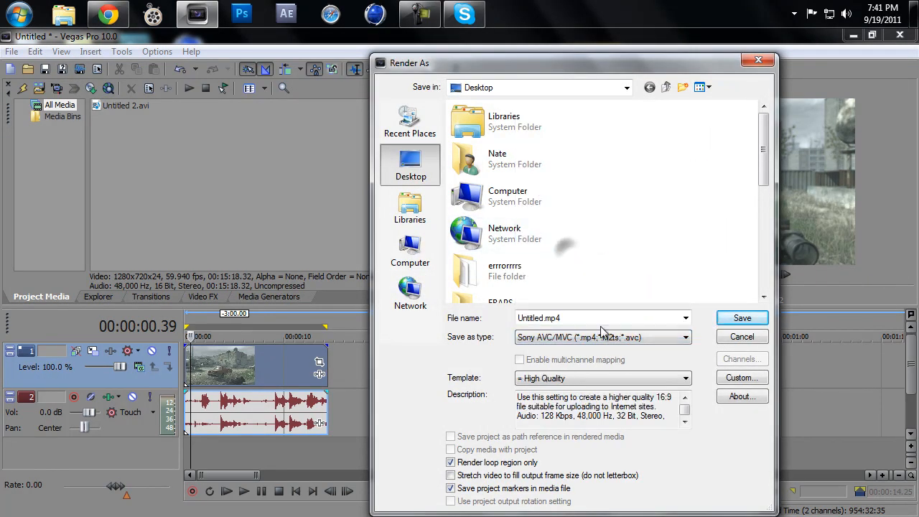
{"action": "left_click", "coordinate": [605, 379]}
{"action": "left_click", "coordinate": [601, 365]}
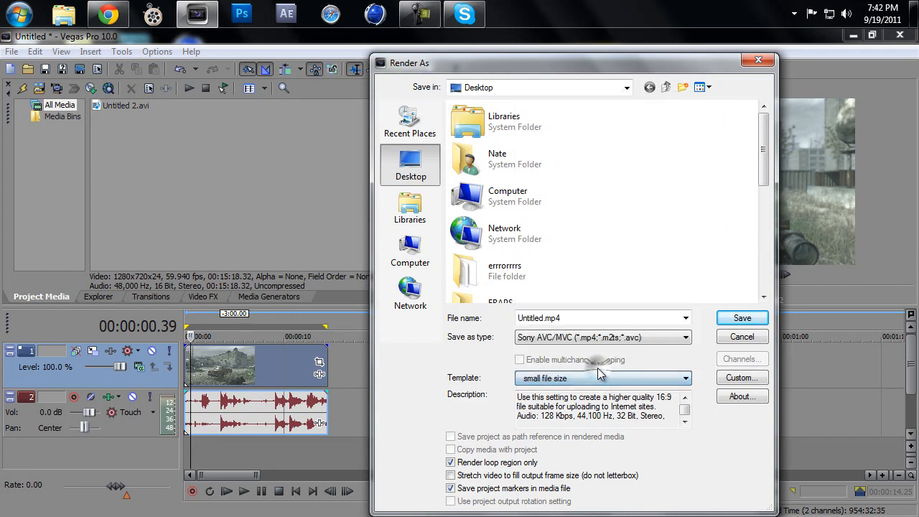
{"action": "left_click", "coordinate": [742, 378]}
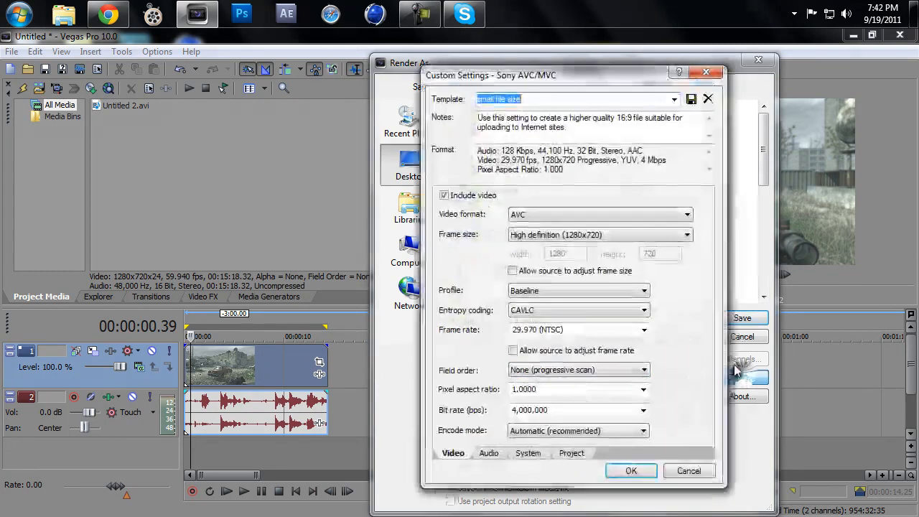
Step: Keep the small file size template's video format at AVC, frame size at High definition (1280x720) and profile at Baseline
{"action": "left_click", "coordinate": [563, 293]}
{"action": "left_click", "coordinate": [561, 290]}
{"action": "left_click", "coordinate": [554, 239]}
{"action": "left_click", "coordinate": [554, 240]}
{"action": "left_click", "coordinate": [552, 218]}
{"action": "left_click", "coordinate": [553, 219]}
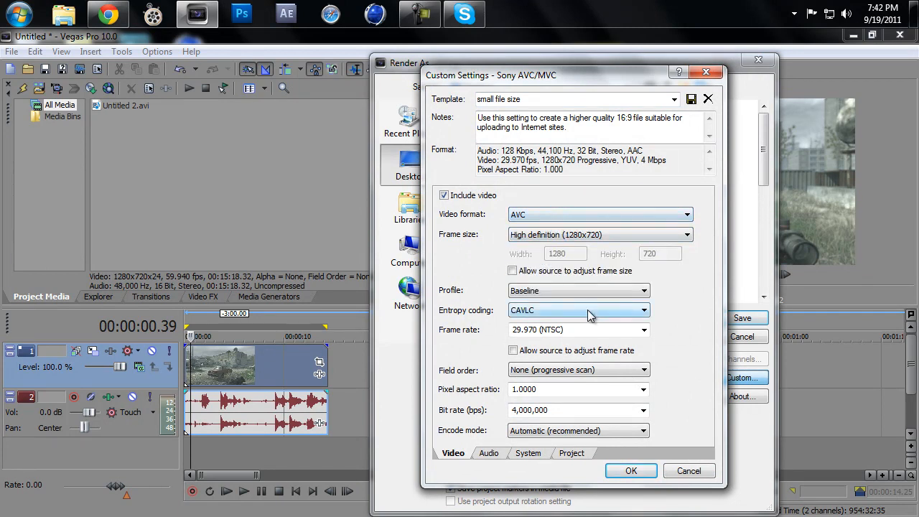
Step: Choose a 29.970 (NTSC) frame rate, keeping the video bit rate at 4,000,000 bps and the encode mode at Automatic (recommended)
{"action": "left_click", "coordinate": [639, 332]}
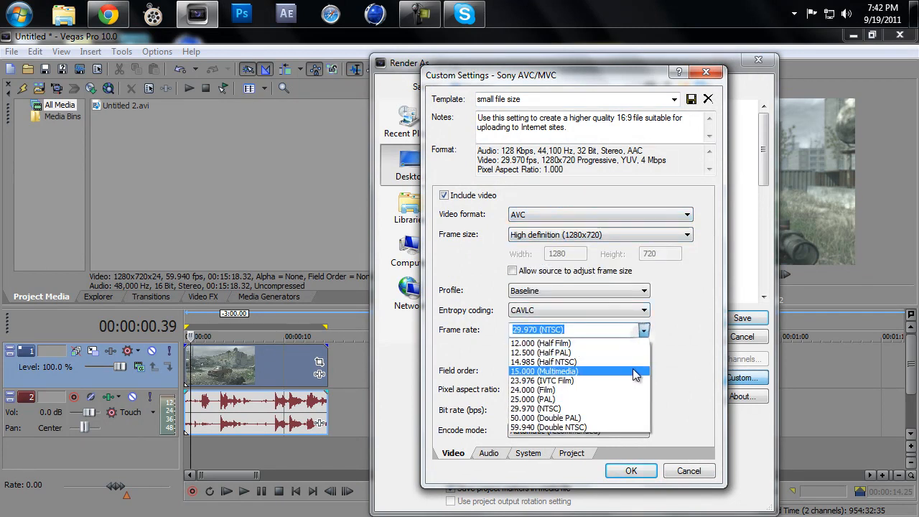
{"action": "left_click", "coordinate": [631, 408]}
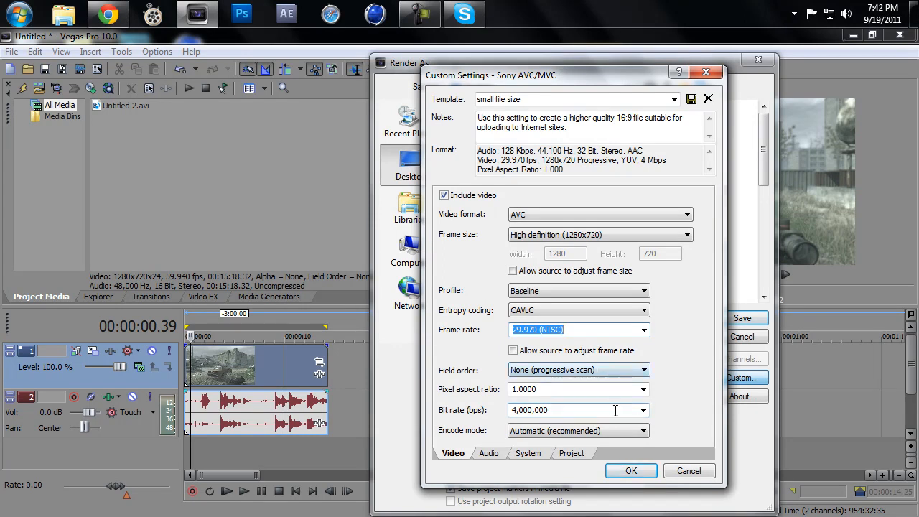
{"action": "left_click", "coordinate": [643, 412]}
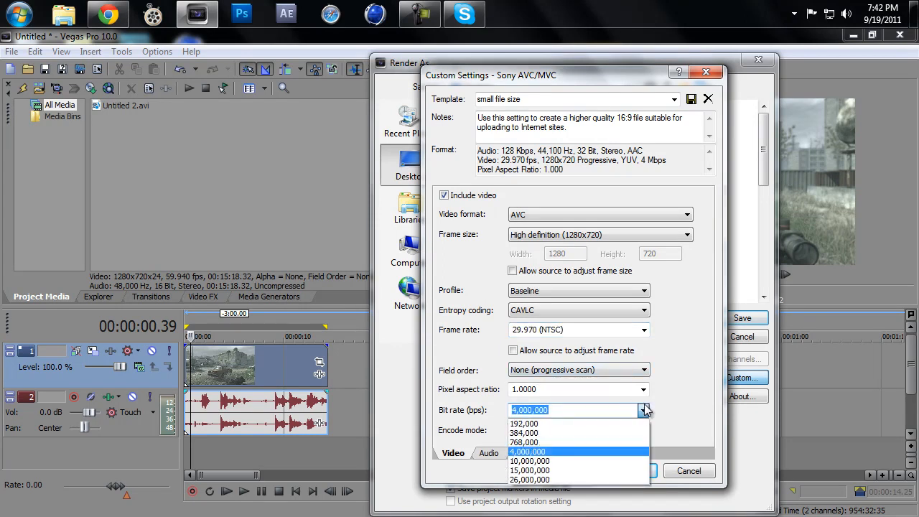
{"action": "left_click", "coordinate": [643, 412]}
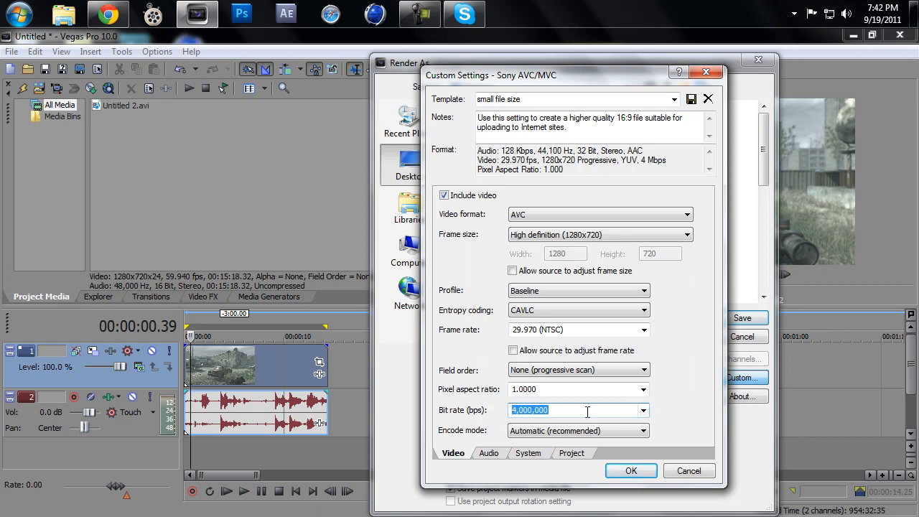
{"action": "left_click", "coordinate": [643, 430]}
{"action": "left_click", "coordinate": [643, 430]}
{"action": "left_click", "coordinate": [642, 411]}
{"action": "left_click", "coordinate": [643, 410]}
Step: Keep the audio sample rate of the small file size template at 44,100 Hz
{"action": "left_click", "coordinate": [489, 451]}
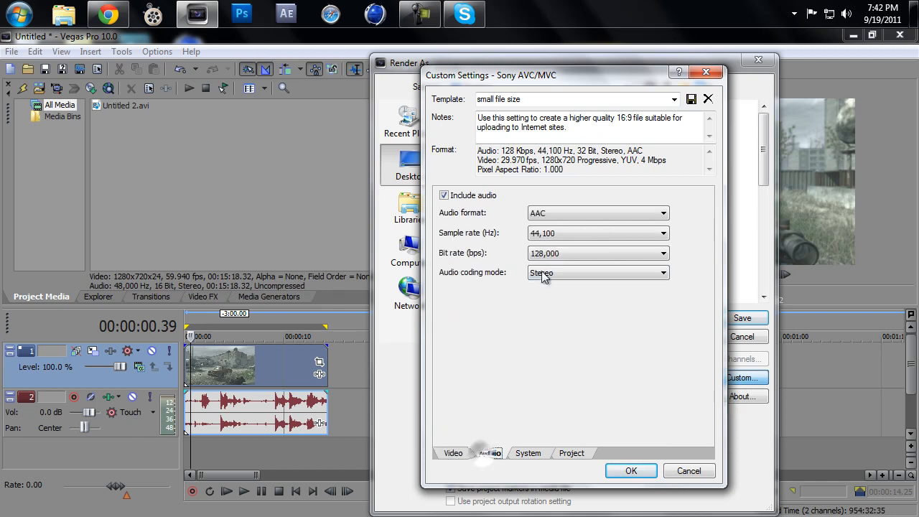
{"action": "left_click", "coordinate": [539, 237]}
{"action": "left_click", "coordinate": [539, 236]}
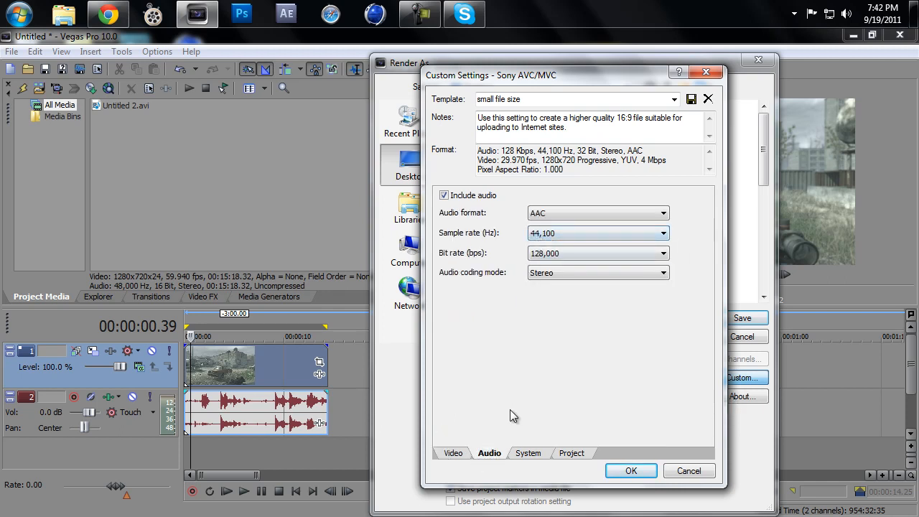
Step: Keep the MP4 file format (.mp4) for the small file size template and choose Good as the video rendering quality
{"action": "left_click", "coordinate": [527, 453]}
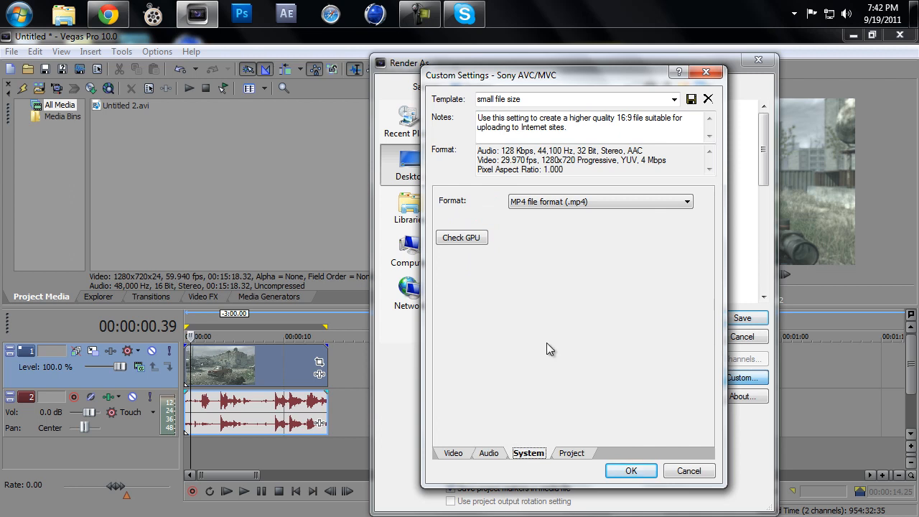
{"action": "left_click", "coordinate": [564, 451]}
{"action": "left_click", "coordinate": [576, 202]}
{"action": "left_click", "coordinate": [573, 242]}
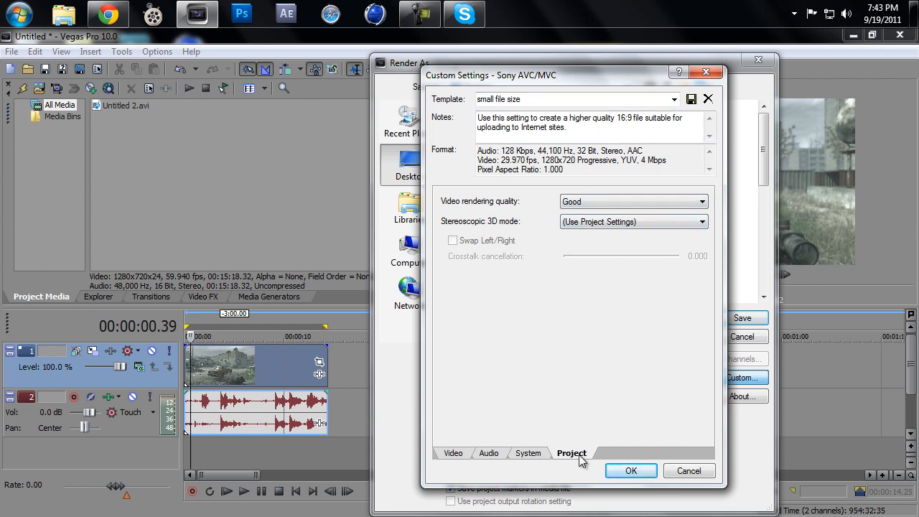
Step: Return to the video settings and accept the small file size template's custom settings
{"action": "left_click", "coordinate": [459, 454]}
{"action": "left_click", "coordinate": [615, 470]}
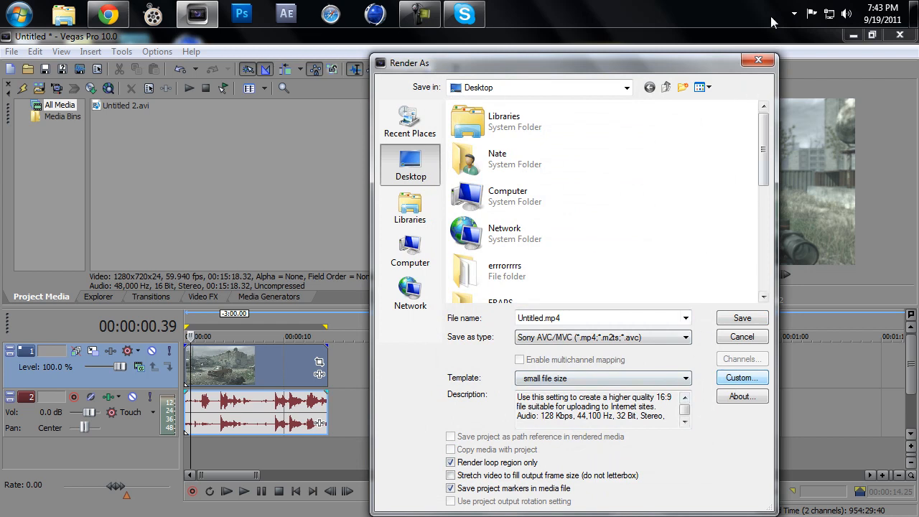
{"action": "left_click", "coordinate": [759, 60]}
{"action": "left_click", "coordinate": [439, 18]}
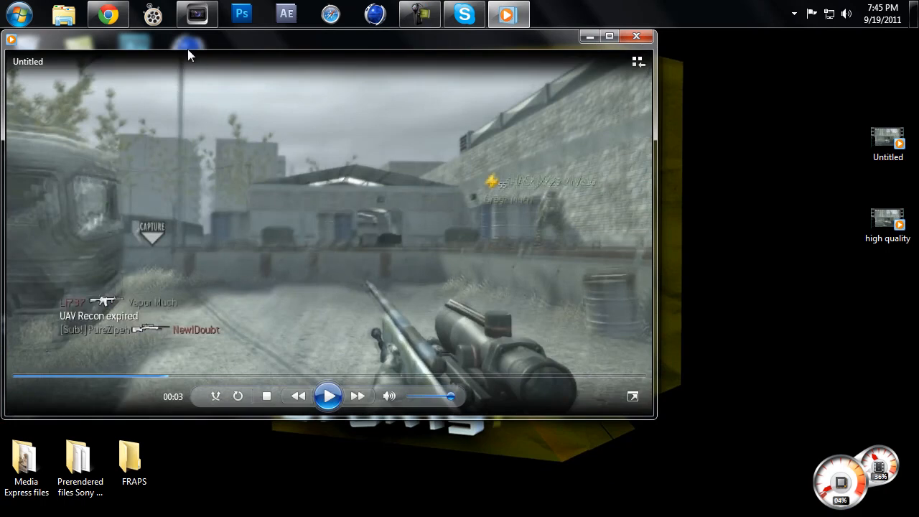
Step: Reposition the Windows Media Player window on the desktop and play the rendered Untitled clip from its beginning
{"action": "left_click_drag", "start_coordinate": [176, 38], "coordinate": [244, 68]}
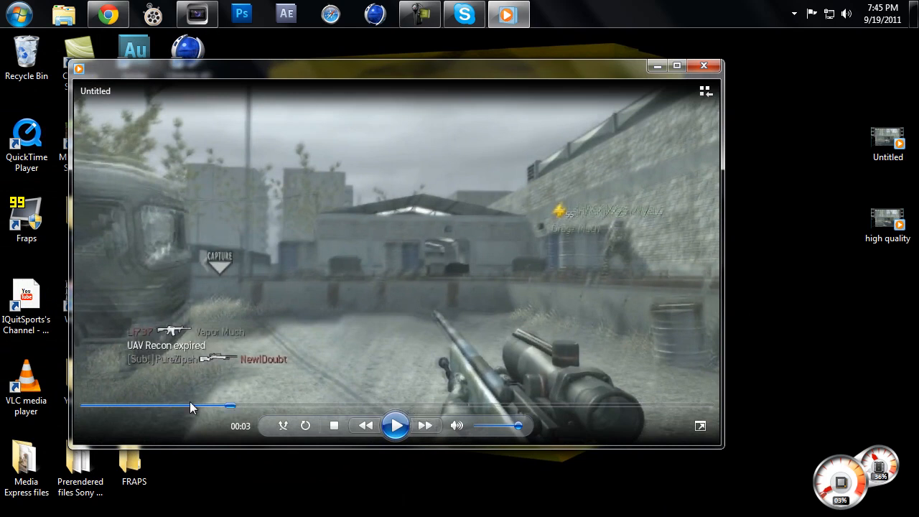
{"action": "left_click_drag", "start_coordinate": [228, 407], "coordinate": [84, 408]}
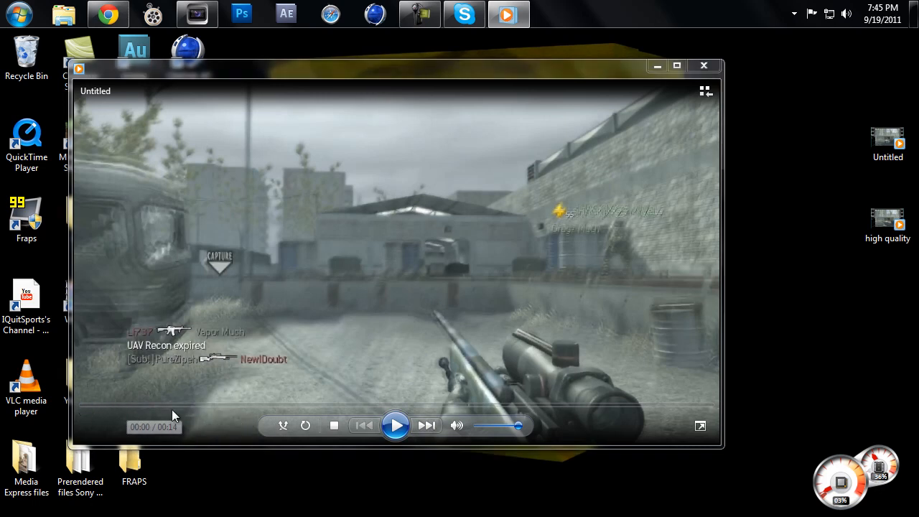
{"action": "left_click", "coordinate": [397, 425]}
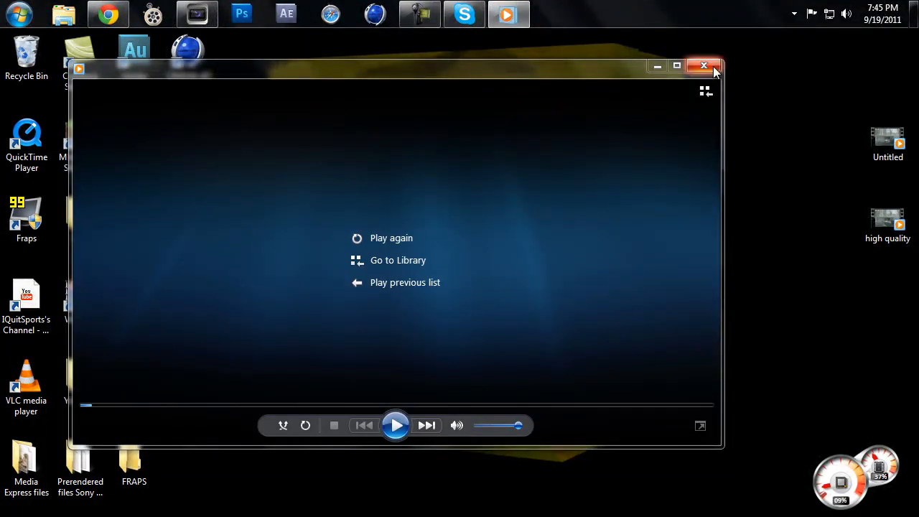
Step: Replay the Untitled clip from about 00:04, pause it at 00:05 to examine the image quality, and close the player
{"action": "left_click", "coordinate": [292, 406]}
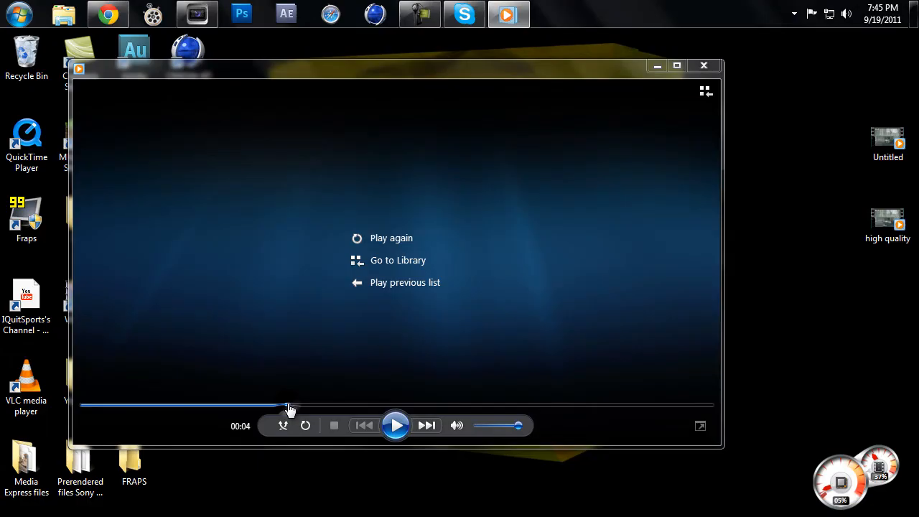
{"action": "left_click", "coordinate": [395, 425]}
{"action": "left_click", "coordinate": [395, 424]}
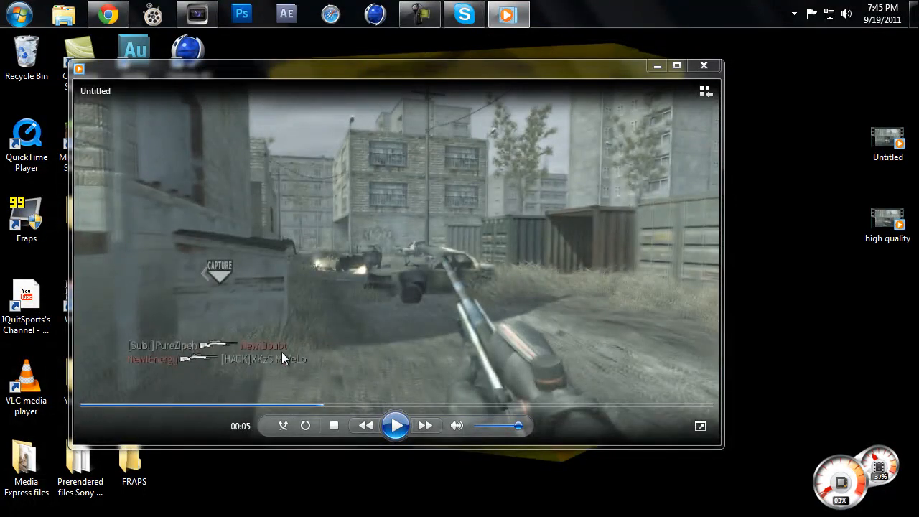
{"action": "left_click", "coordinate": [705, 64]}
{"action": "left_click", "coordinate": [408, 19]}
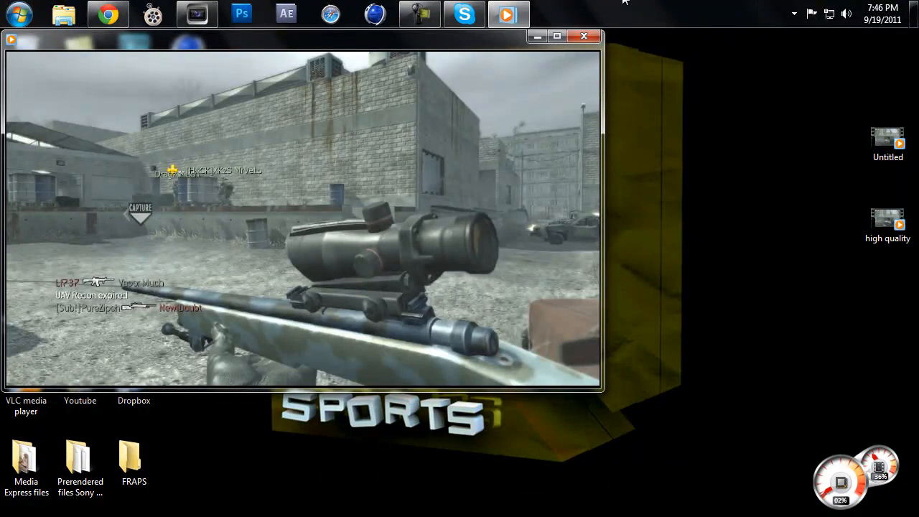
Step: Play the high quality clip from its beginning for comparison, close the player and bring up the screen recorder
{"action": "mouse_move", "coordinate": [492, 139]}
{"action": "left_click_drag", "start_coordinate": [125, 349], "coordinate": [12, 351]}
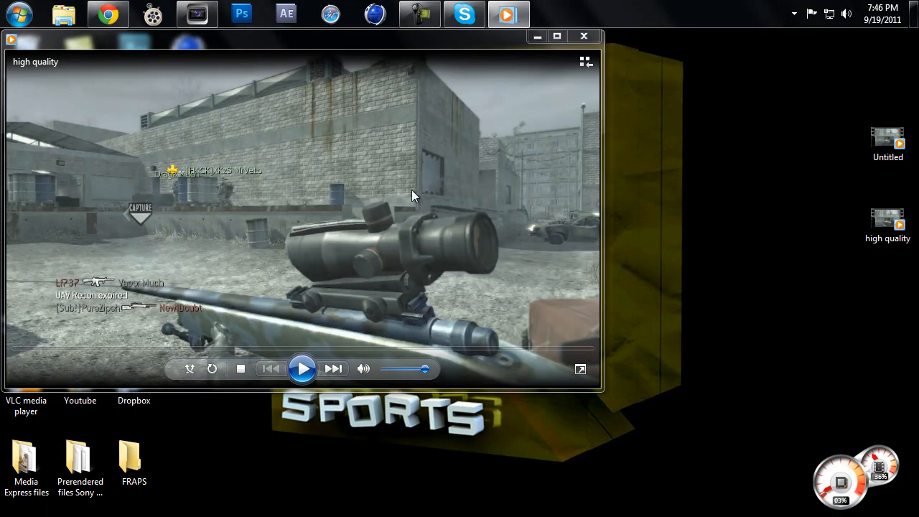
{"action": "left_click", "coordinate": [303, 369]}
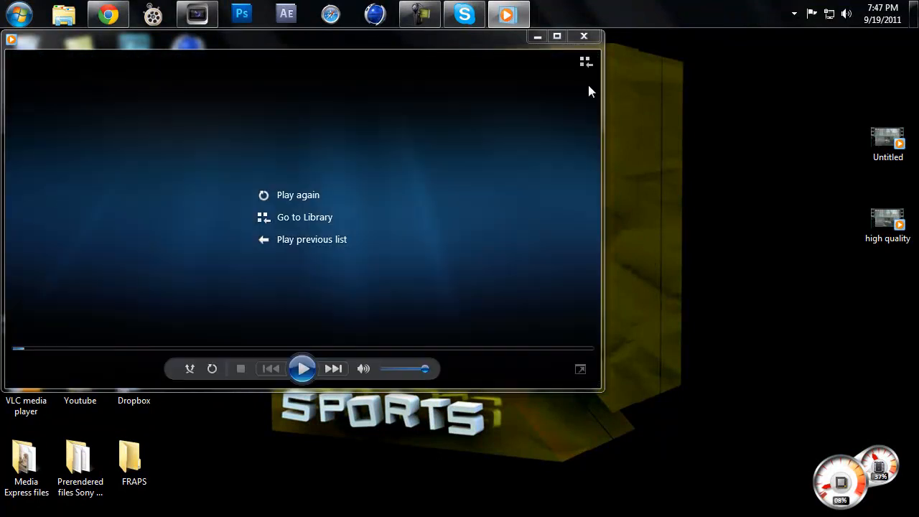
{"action": "left_click", "coordinate": [583, 35]}
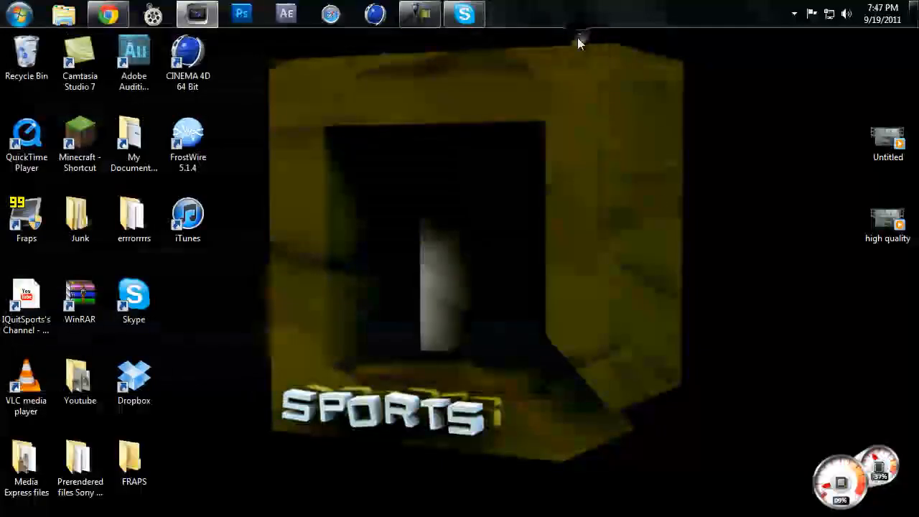
{"action": "left_click", "coordinate": [418, 21]}
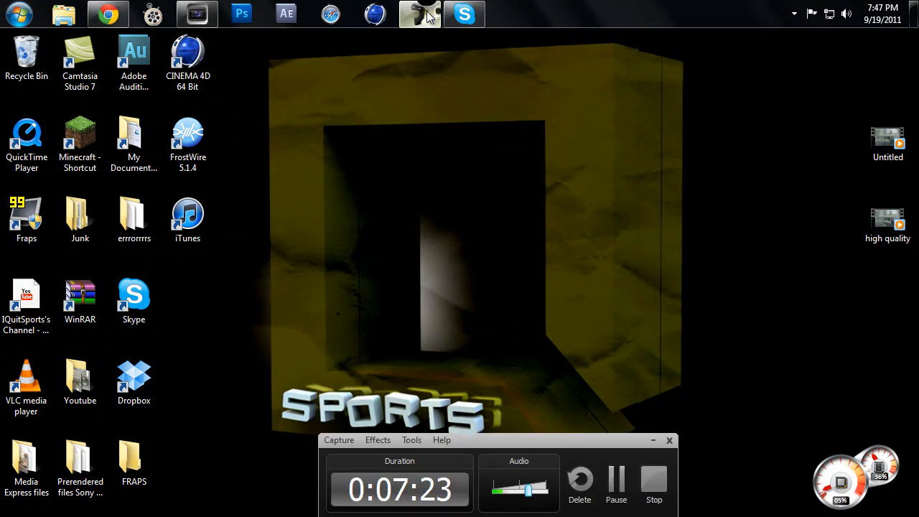